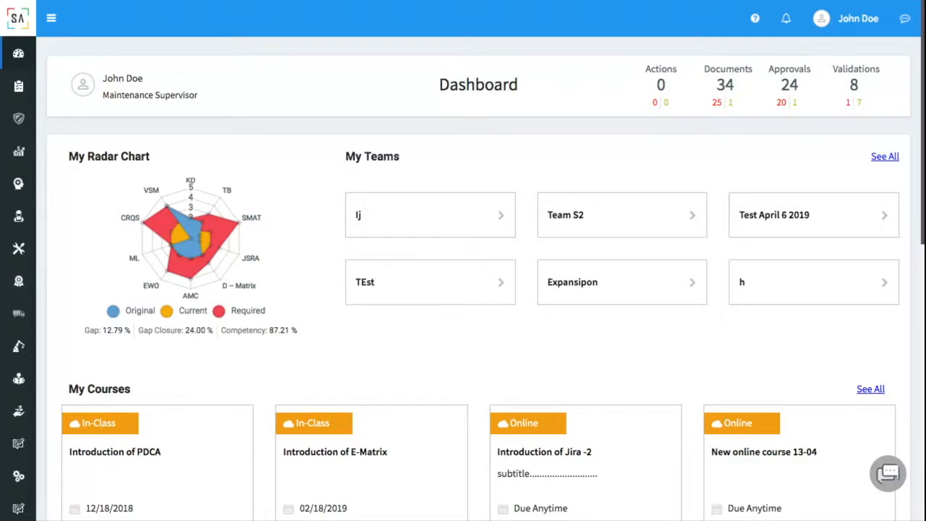
Open People Development > Training Builder > All Courses from the expanded sidebar.
{"action": "left_click", "coordinate": [52, 20]}
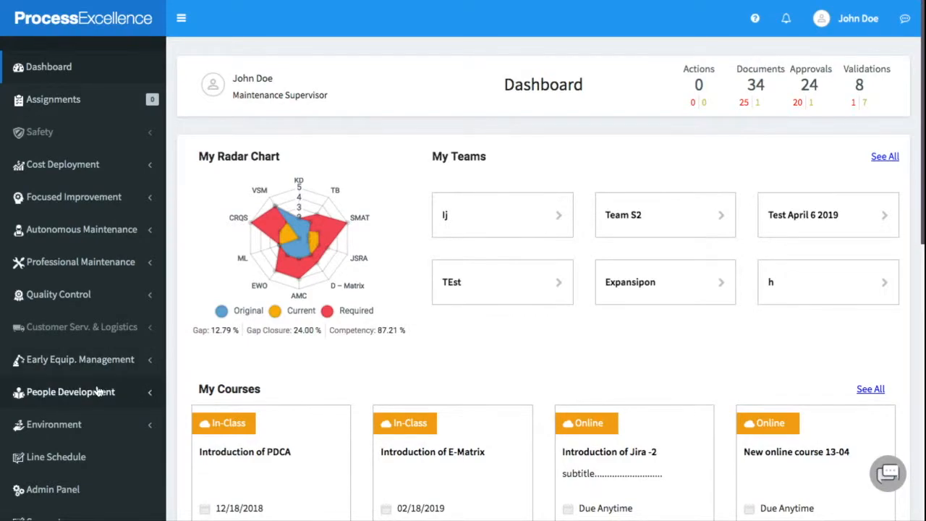
{"action": "left_click", "coordinate": [96, 392]}
{"action": "left_click", "coordinate": [92, 443]}
{"action": "scroll", "coordinate": [93, 326], "scroll_direction": "down", "scroll_amount": 3}
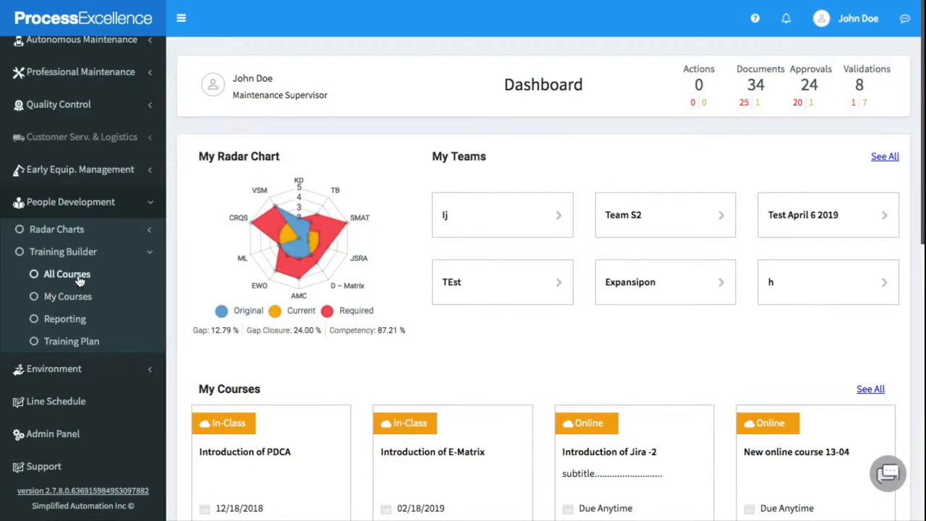
{"action": "left_click", "coordinate": [67, 275]}
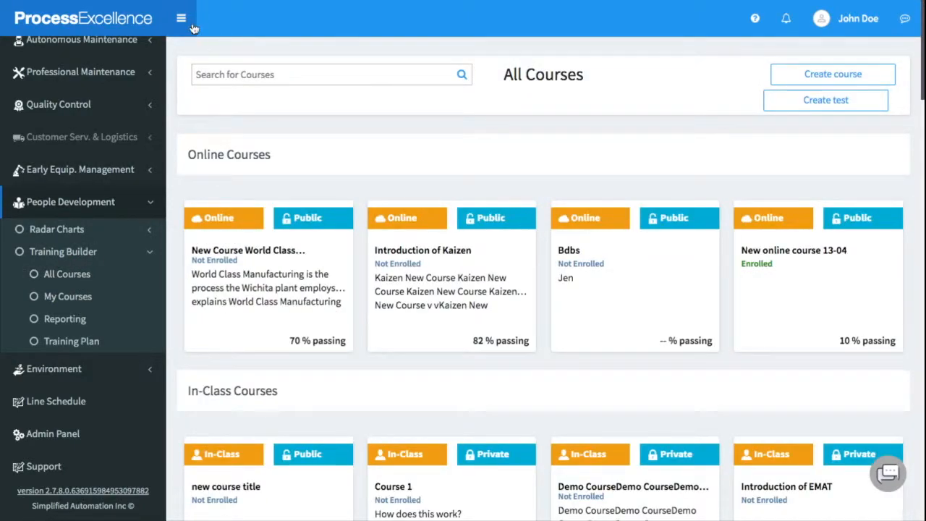
Collapse the sidebar, review the online and in-class course cards, and start a blank test.
{"action": "left_click", "coordinate": [190, 24]}
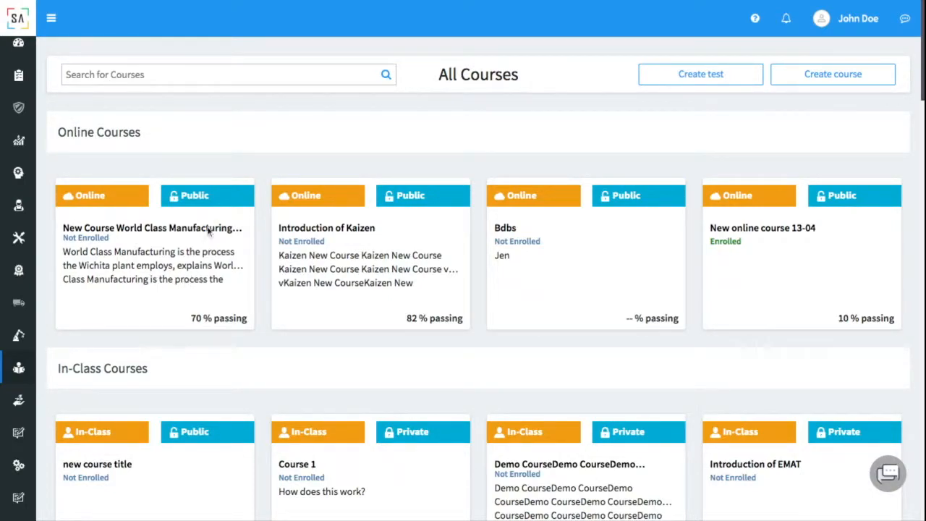
{"action": "scroll", "coordinate": [199, 225], "scroll_direction": "down", "scroll_amount": 2}
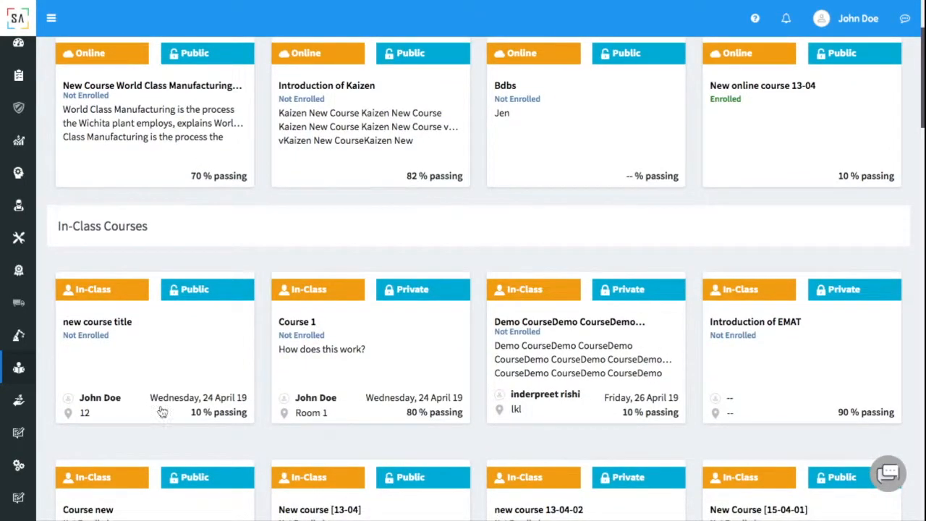
{"action": "scroll", "coordinate": [209, 272], "scroll_direction": "up", "scroll_amount": 2}
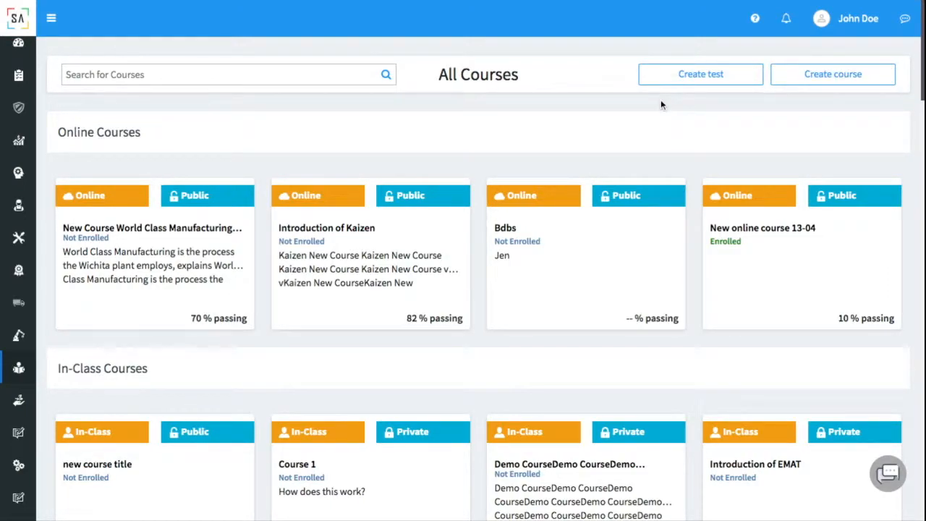
{"action": "left_click", "coordinate": [661, 76]}
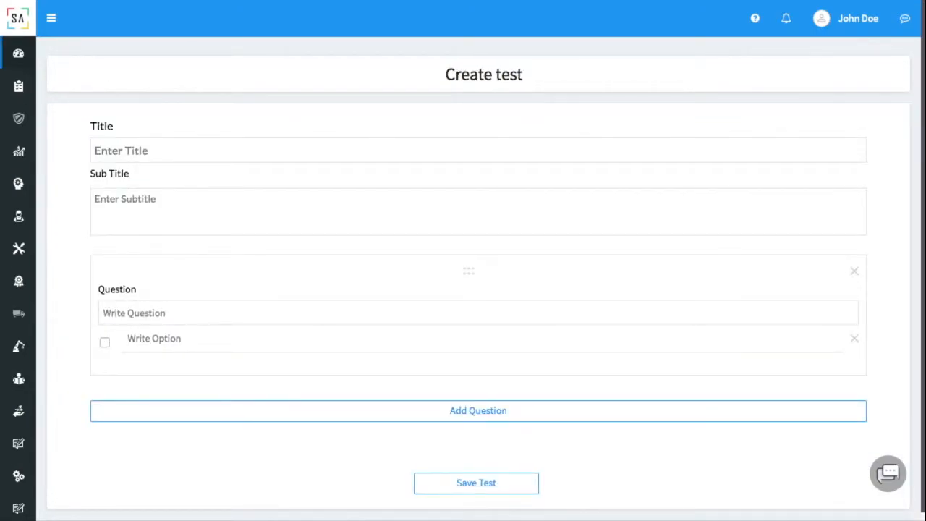
Enter the test title 'Test New 1' and subtitle 'Test Subtitle'.
{"action": "left_click", "coordinate": [180, 147]}
{"action": "type", "text": "Test New 1"}
{"action": "left_click", "coordinate": [163, 206]}
{"action": "type", "text": "Test S"}
{"action": "type", "text": "ubtitle"}
Write the first question 'What is the answer?' with option 'C', marking Option A correct.
{"action": "left_click", "coordinate": [159, 313]}
{"action": "type", "text": "WHat"}
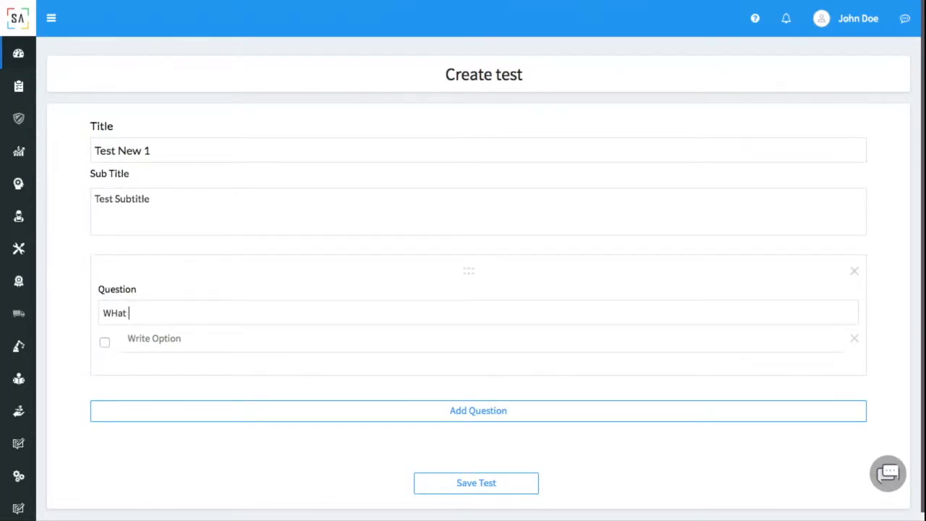
{"action": "key", "text": "BackSpace"}
{"action": "key", "text": "BackSpace"}
{"action": "key", "text": "BackSpace"}
{"action": "key", "text": "BackSpace"}
{"action": "type", "text": "hat is the answer?"}
{"action": "left_click", "coordinate": [168, 347]}
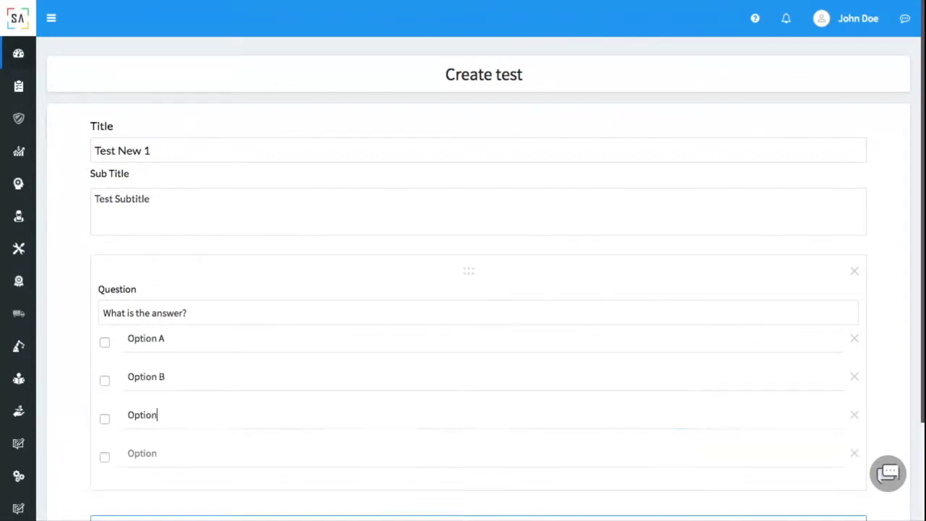
{"action": "type", "text": "C"}
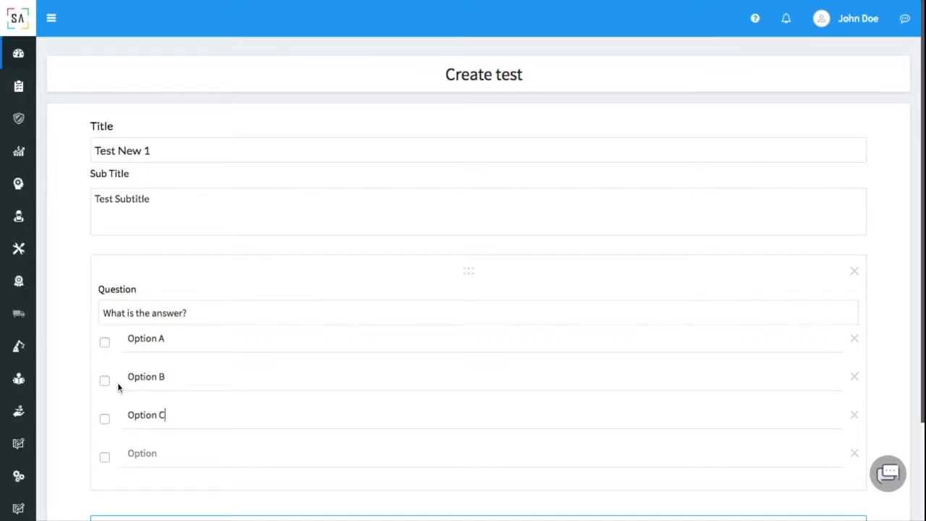
{"action": "left_click", "coordinate": [108, 340]}
{"action": "scroll", "coordinate": [239, 326], "scroll_direction": "down", "scroll_amount": 3}
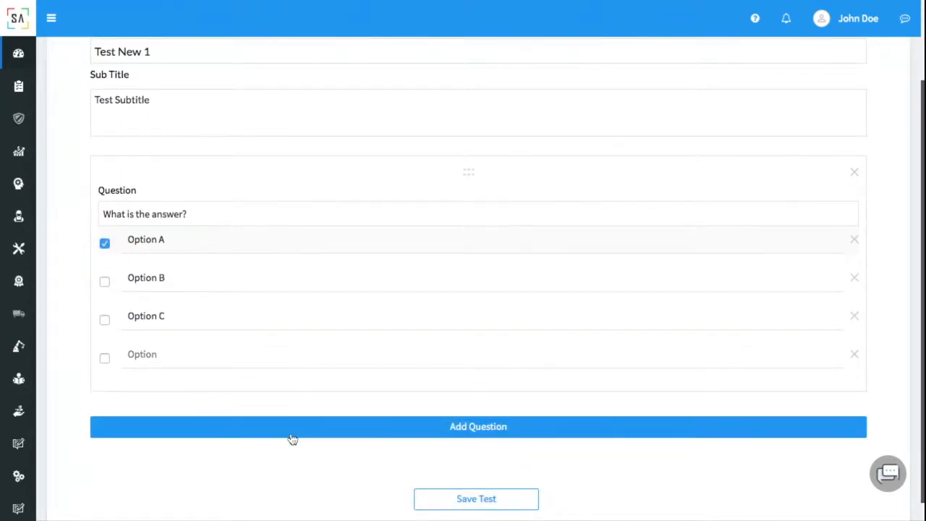
Add a second question 'What' with Option A as correct, and save the test.
{"action": "left_click", "coordinate": [292, 427]}
{"action": "scroll", "coordinate": [291, 439], "scroll_direction": "down", "scroll_amount": 1}
{"action": "left_click", "coordinate": [269, 410]}
{"action": "type", "text": "What is the answer?"}
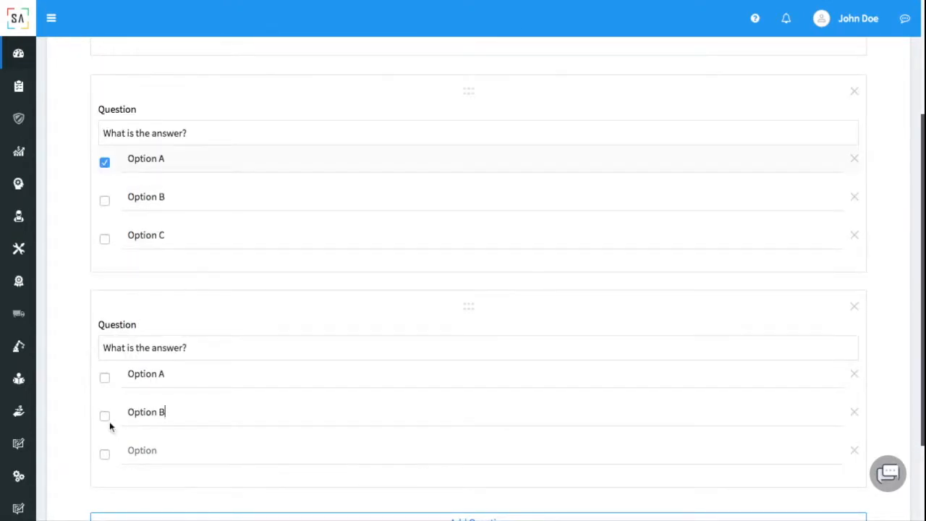
{"action": "left_click", "coordinate": [105, 377]}
{"action": "scroll", "coordinate": [225, 282], "scroll_direction": "up", "scroll_amount": 2}
{"action": "scroll", "coordinate": [225, 282], "scroll_direction": "down", "scroll_amount": 4}
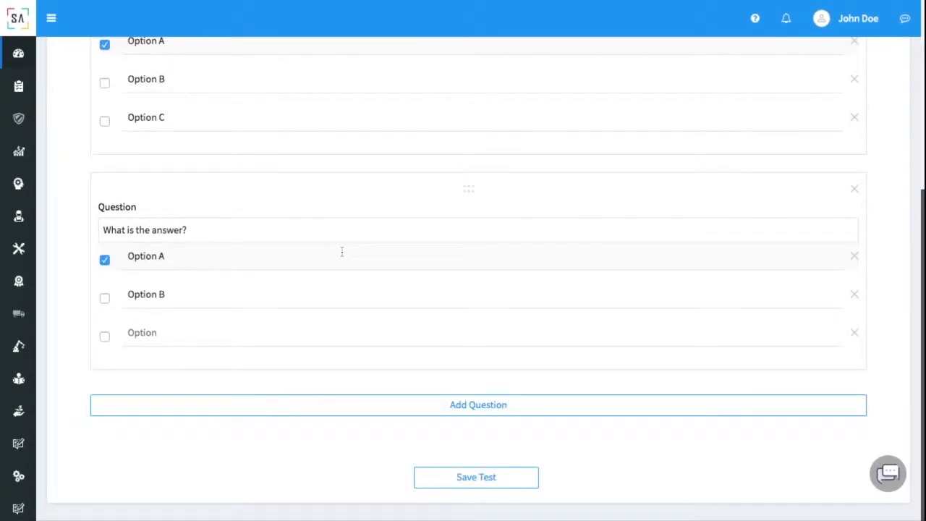
{"action": "scroll", "coordinate": [341, 253], "scroll_direction": "up", "scroll_amount": 5}
{"action": "scroll", "coordinate": [342, 252], "scroll_direction": "down", "scroll_amount": 5}
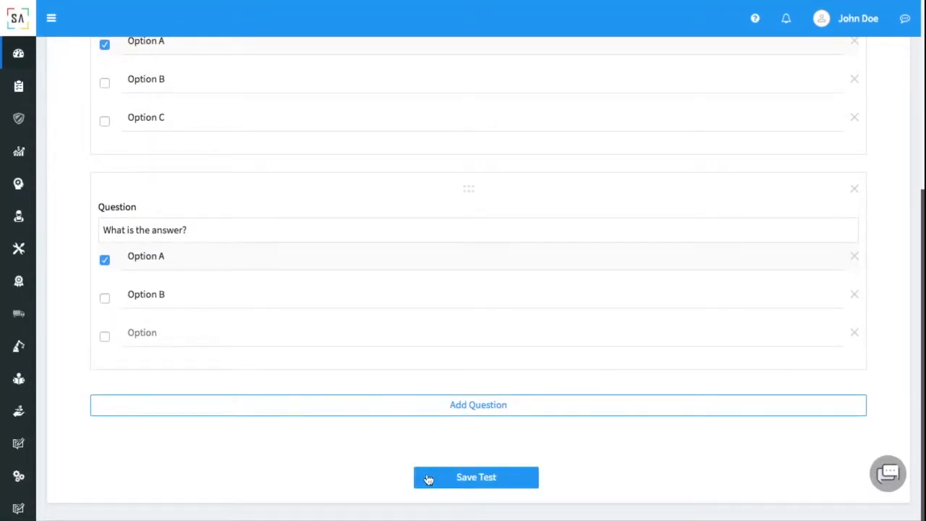
{"action": "left_click", "coordinate": [427, 477]}
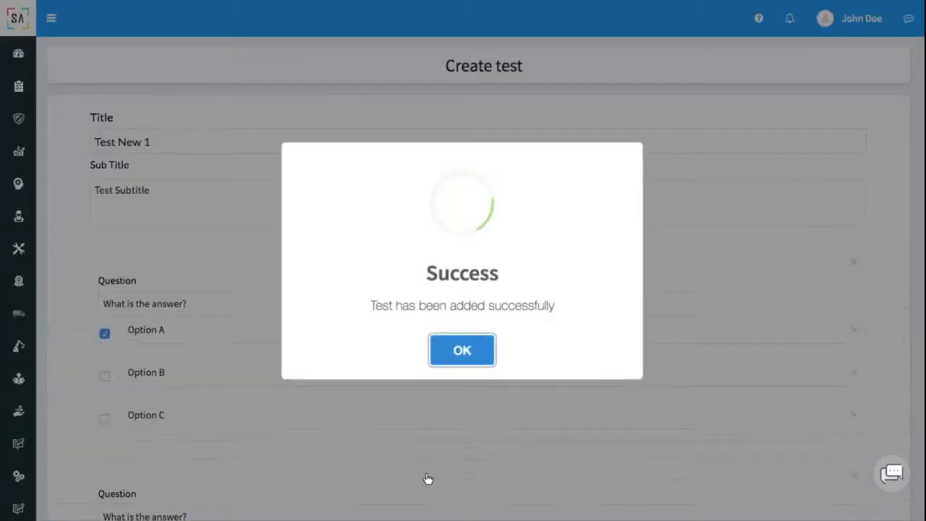
Dismiss the success message, go back to Training Builder > All Courses, and start a new course.
{"action": "left_click", "coordinate": [436, 348]}
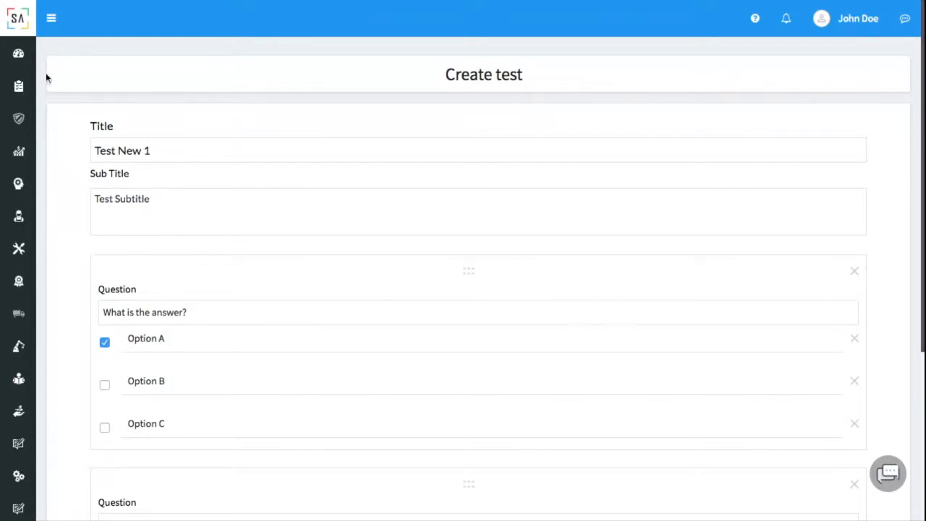
{"action": "left_click", "coordinate": [51, 19]}
{"action": "scroll", "coordinate": [106, 391], "scroll_direction": "down", "scroll_amount": 1}
{"action": "left_click", "coordinate": [116, 339]}
{"action": "left_click", "coordinate": [108, 388]}
{"action": "left_click", "coordinate": [84, 410]}
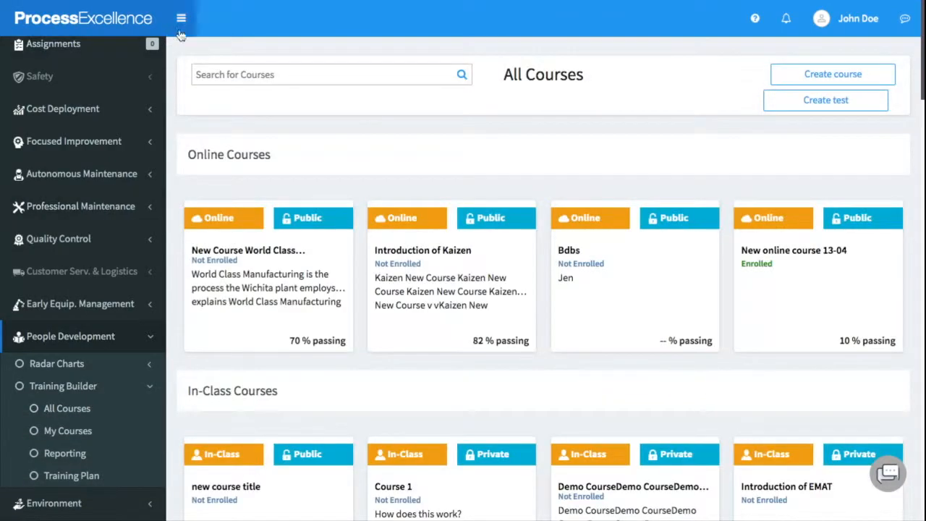
{"action": "left_click", "coordinate": [181, 19]}
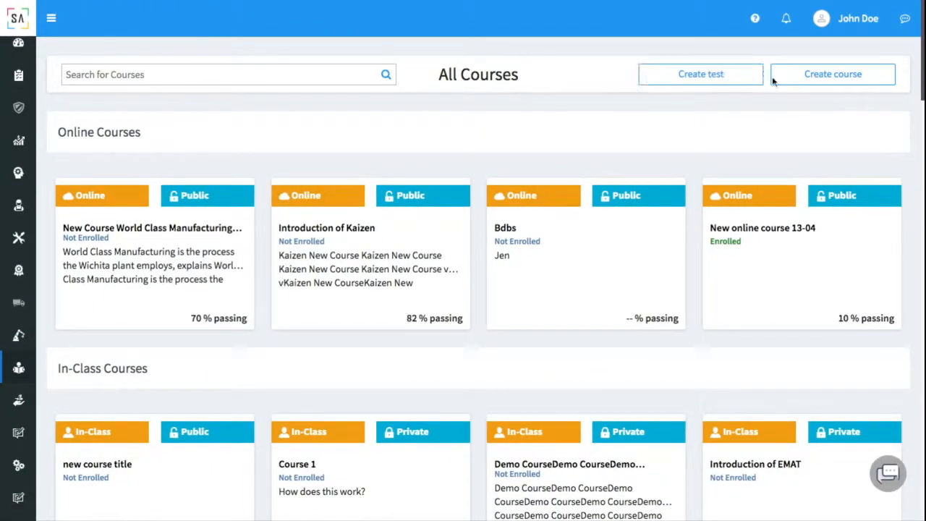
{"action": "left_click", "coordinate": [808, 82]}
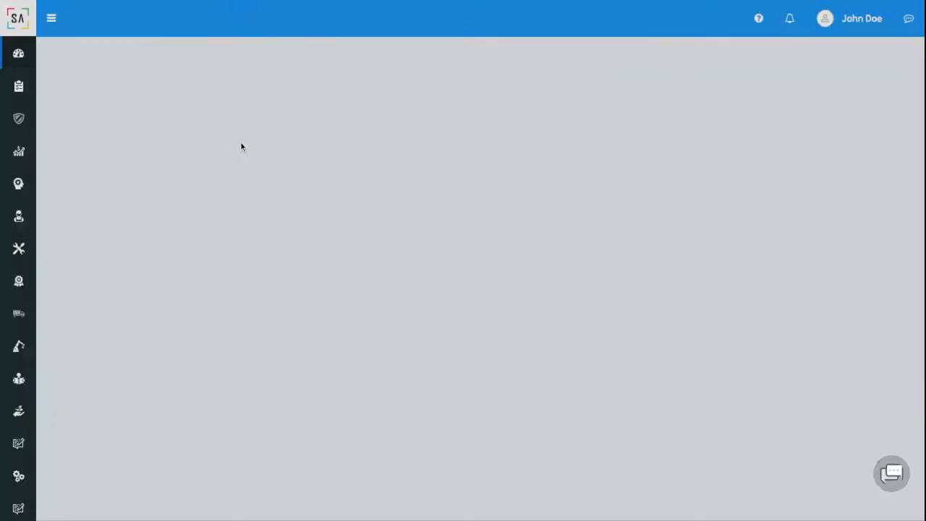
Title the course 'New Course - 1', make it an Online Class and Public, and open the Advance editor.
{"action": "left_click", "coordinate": [385, 163]}
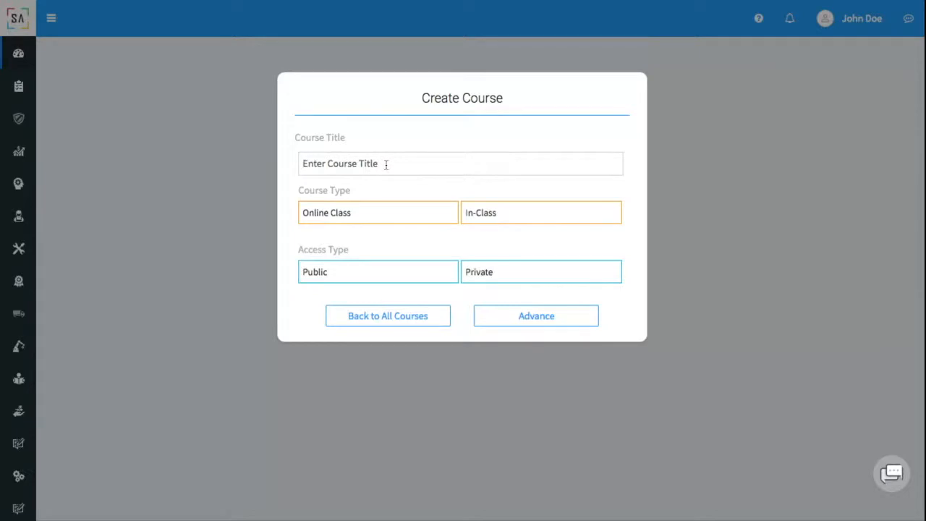
{"action": "type", "text": "New COurse - 1"}
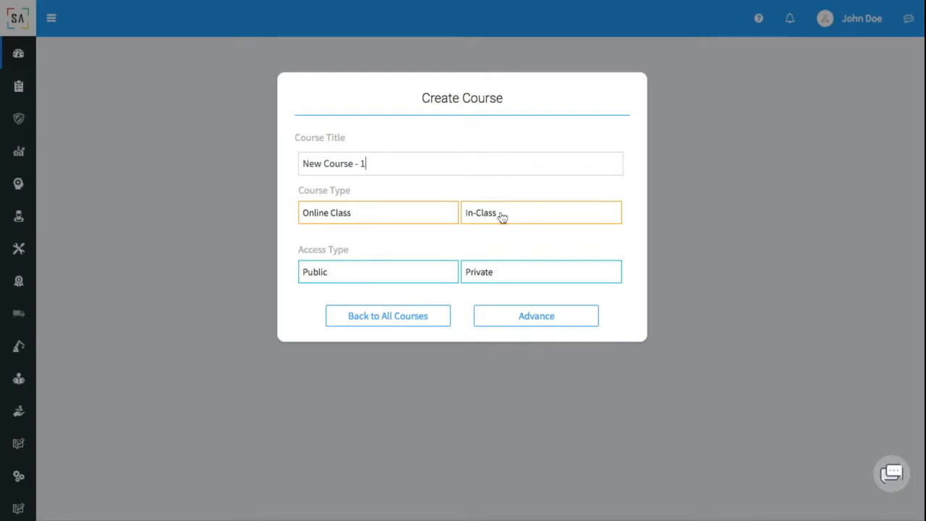
{"action": "left_click", "coordinate": [432, 220]}
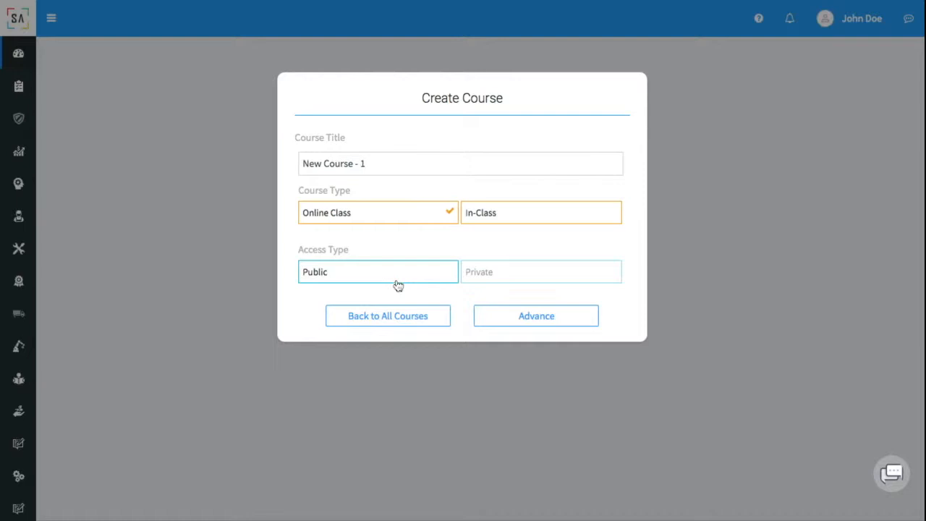
{"action": "left_click", "coordinate": [535, 218]}
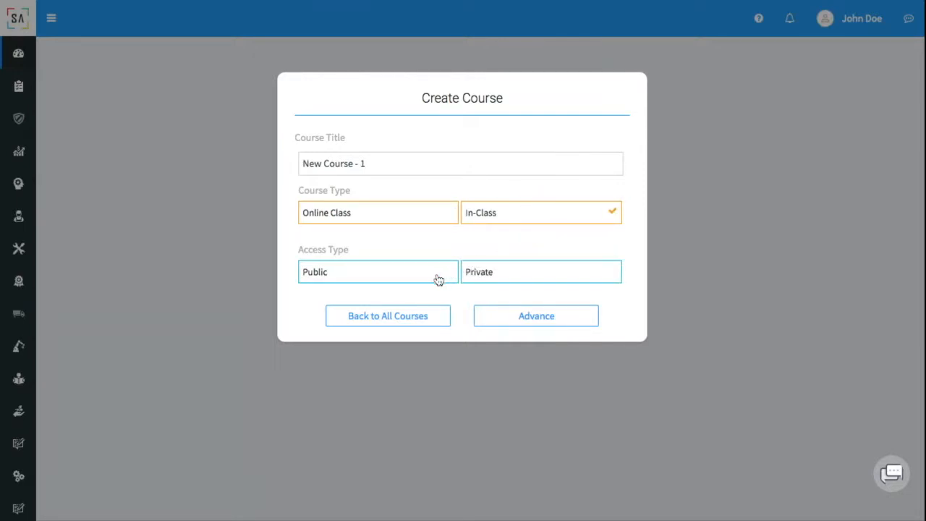
{"action": "left_click", "coordinate": [417, 219]}
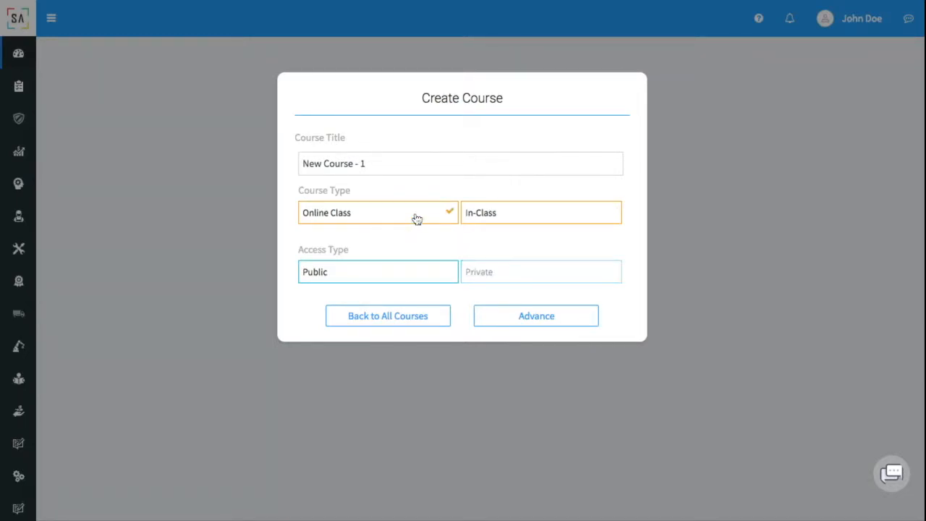
{"action": "left_click", "coordinate": [429, 280]}
{"action": "left_click", "coordinate": [525, 321]}
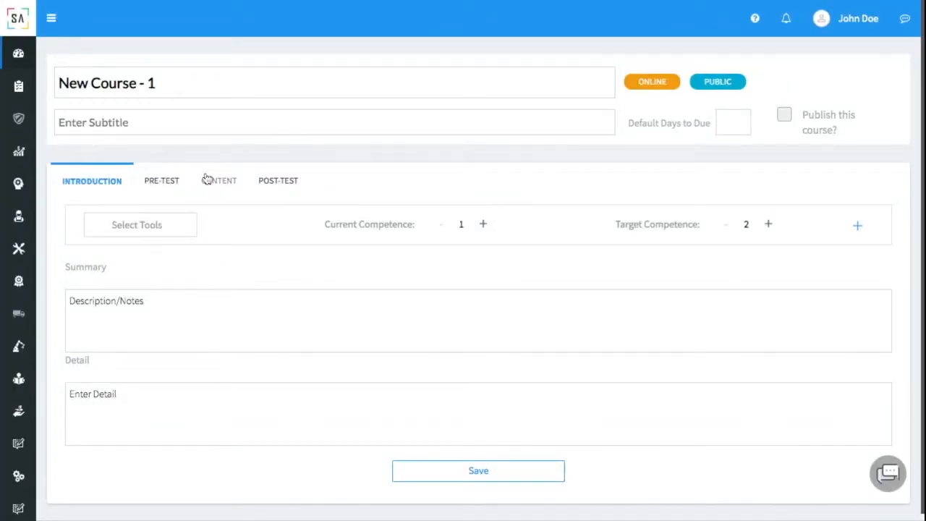
Enter subtitle 'Test' and add the SEWO tool at current competence 1, target 2.
{"action": "left_click", "coordinate": [177, 126]}
{"action": "type", "text": "Test"}
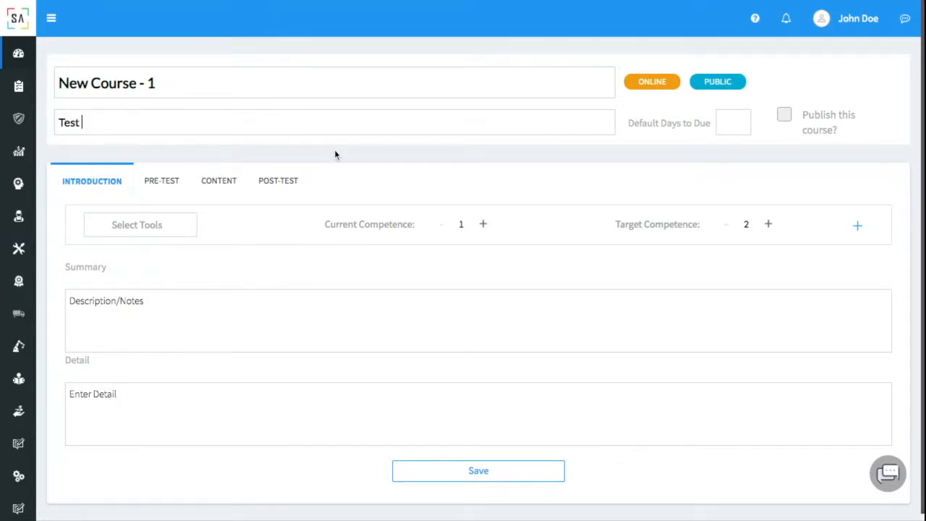
{"action": "left_click", "coordinate": [145, 235]}
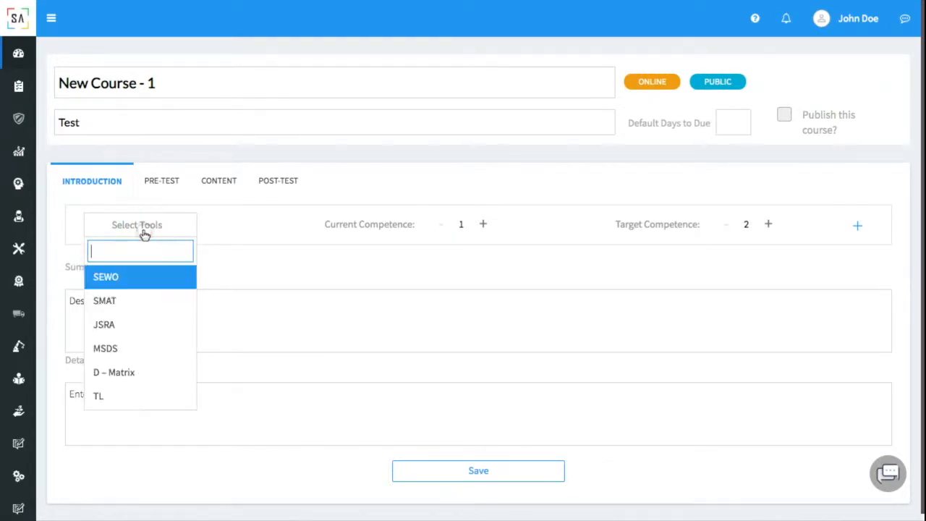
{"action": "left_click", "coordinate": [150, 283]}
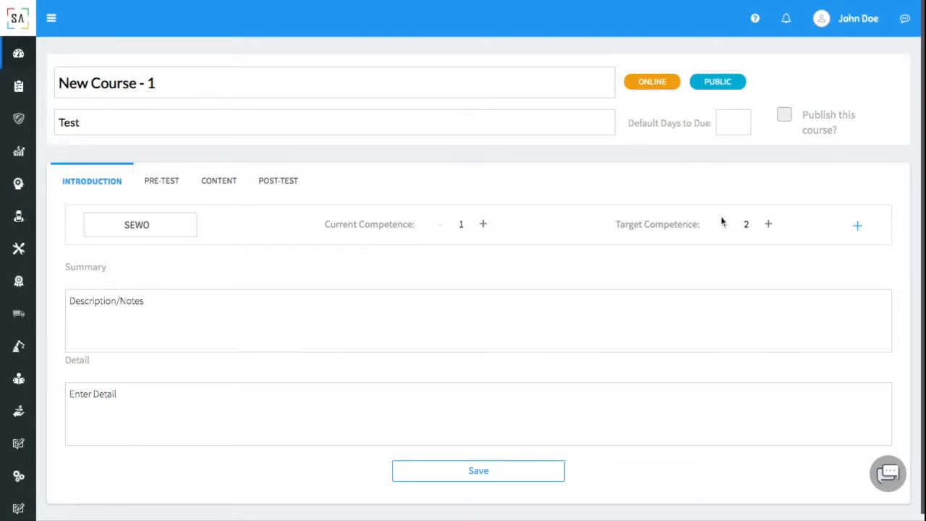
{"action": "left_click", "coordinate": [859, 228]}
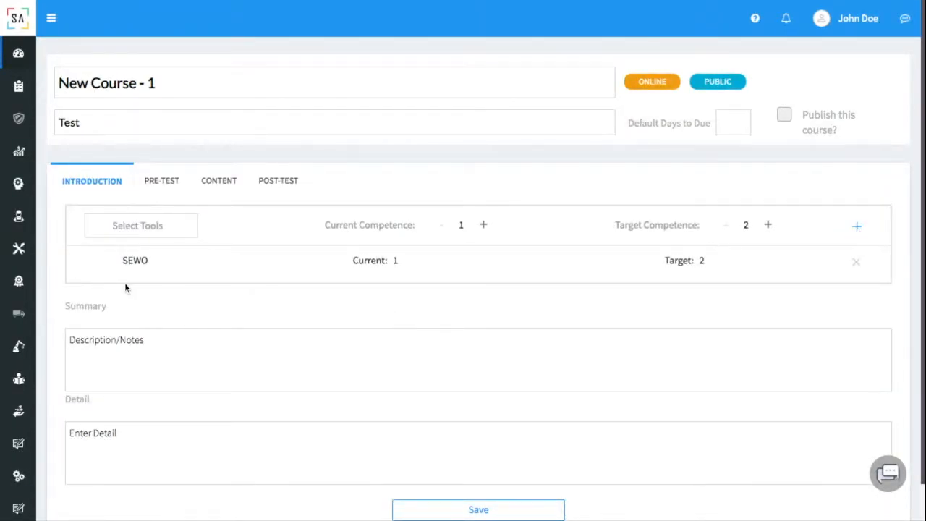
Fill the course summary with 'dsadsada' and the detail with 'dasdada'.
{"action": "scroll", "coordinate": [260, 276], "scroll_direction": "down", "scroll_amount": 1}
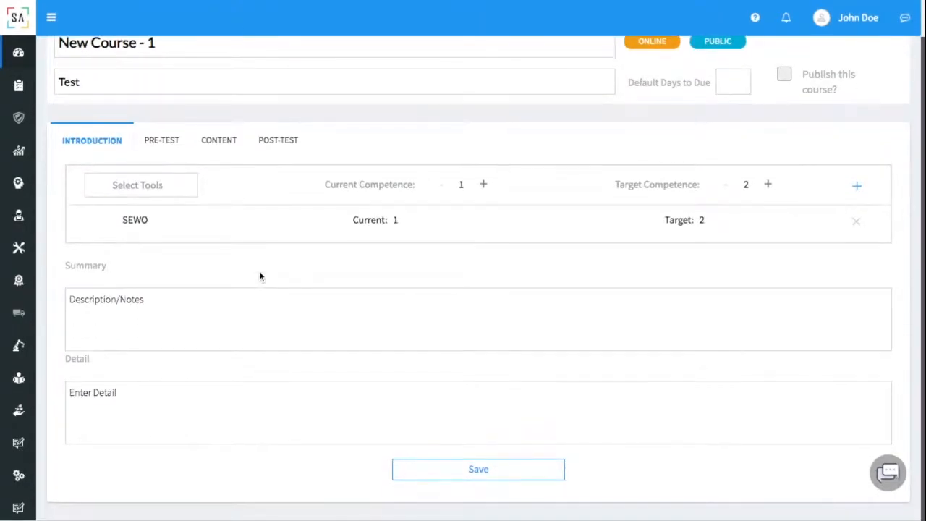
{"action": "left_click", "coordinate": [228, 311]}
{"action": "type", "text": "dsadsada"}
{"action": "left_click", "coordinate": [185, 430]}
{"action": "type", "text": "dasdada"}
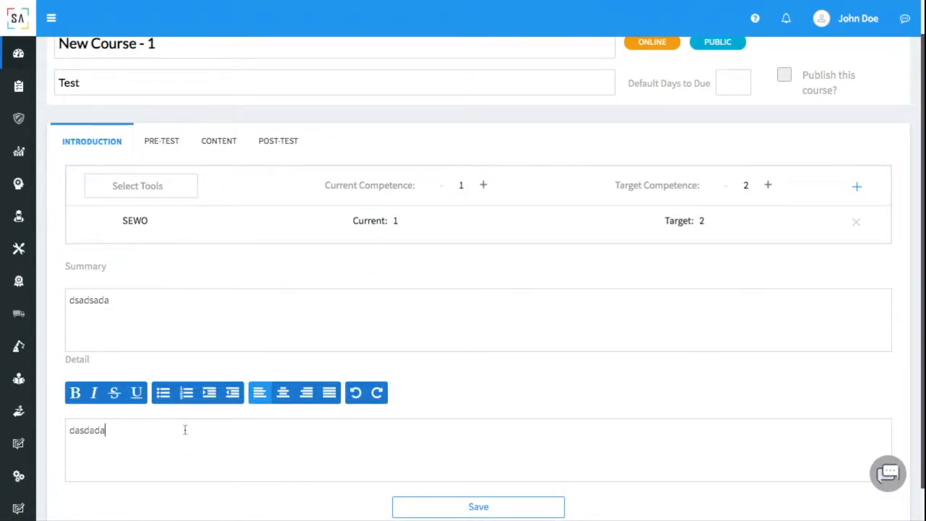
Select Test New 1 as the pre-test and confirm it also appears on the post-test.
{"action": "left_click", "coordinate": [161, 144]}
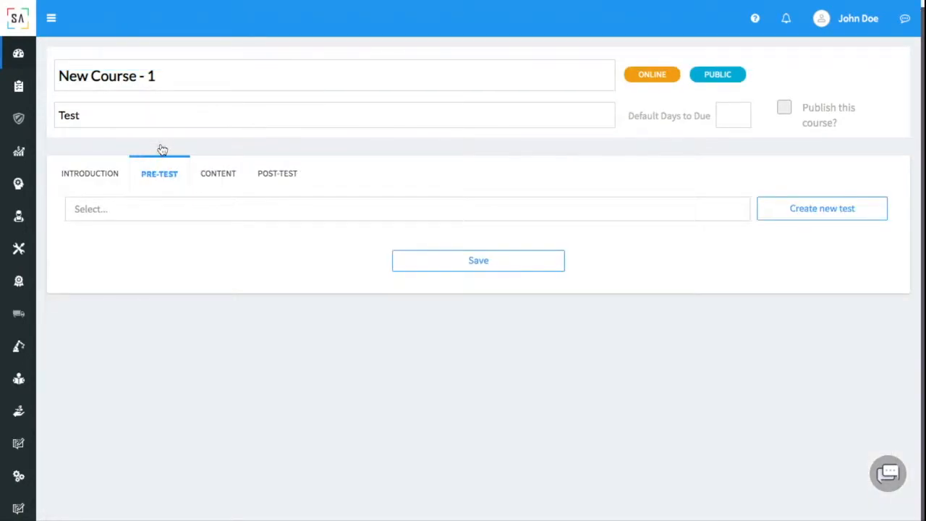
{"action": "left_click", "coordinate": [450, 211]}
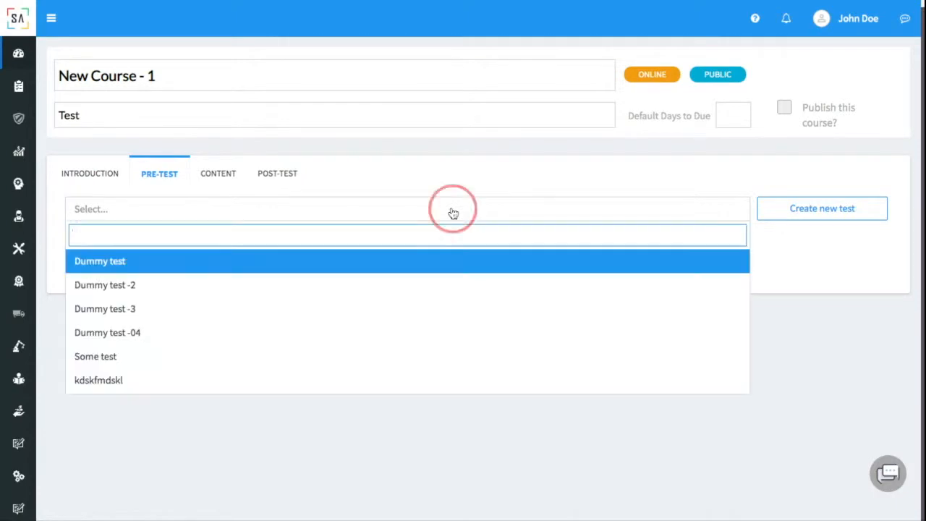
{"action": "scroll", "coordinate": [424, 300], "scroll_direction": "down", "scroll_amount": 3}
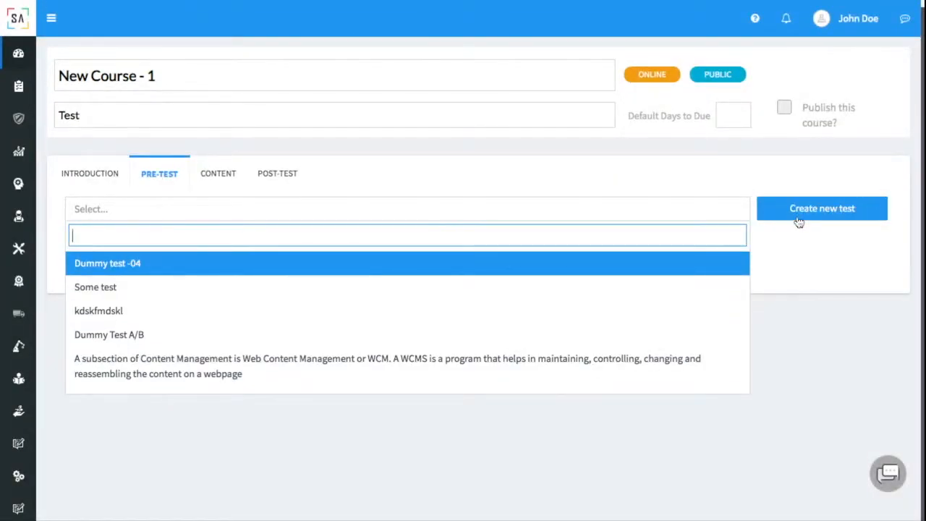
{"action": "type", "text": "Test New"}
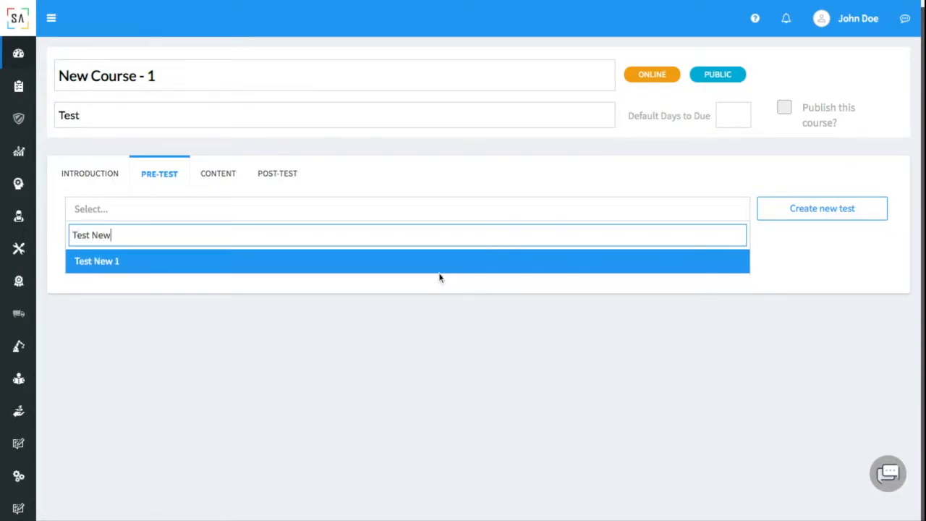
{"action": "left_click", "coordinate": [436, 264]}
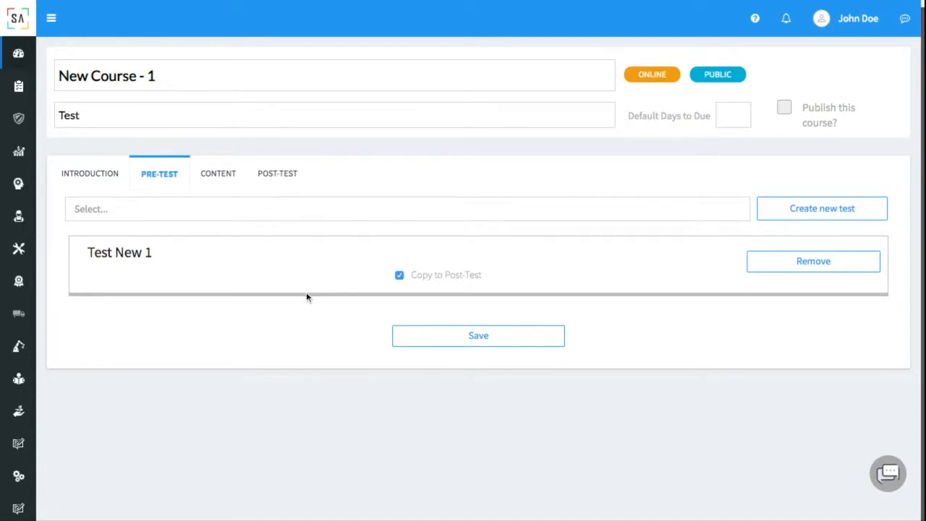
{"action": "left_click", "coordinate": [278, 175]}
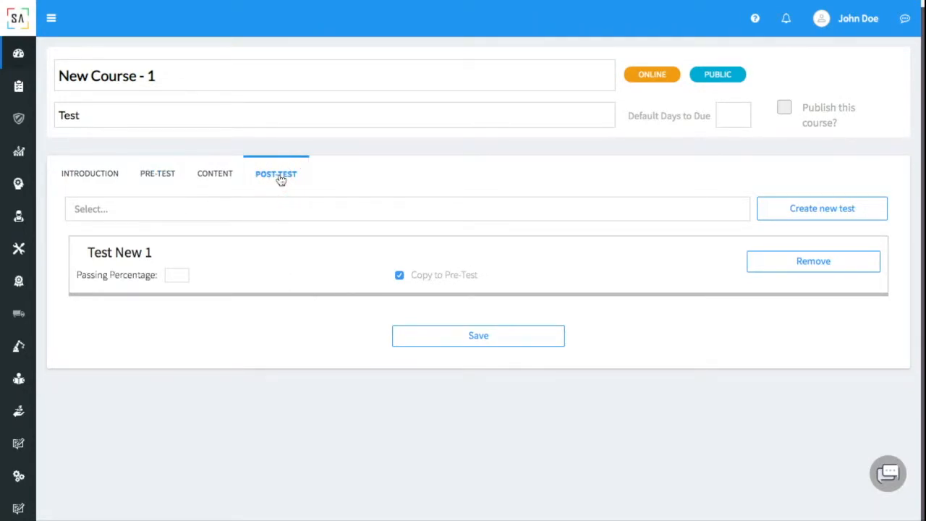
{"action": "left_click", "coordinate": [174, 178]}
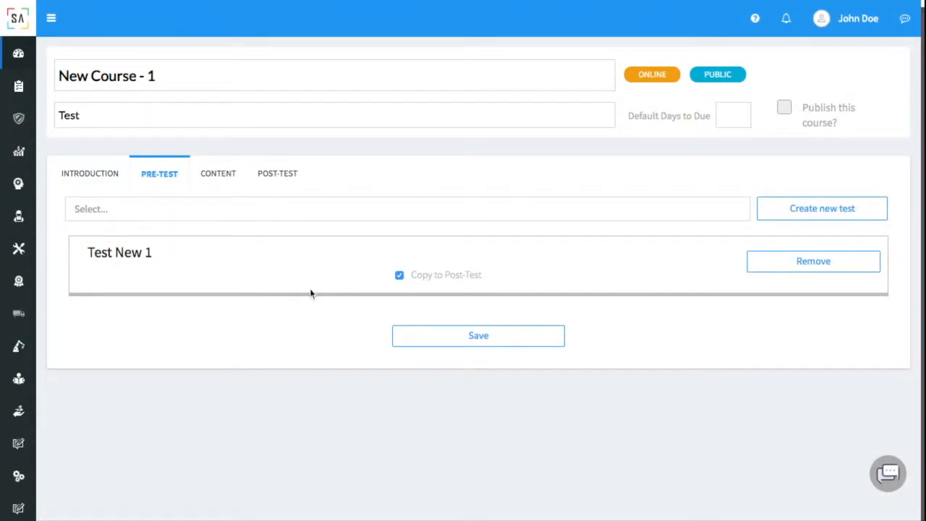
Add a content section titled 'dadasda' with subtitle 'dasdaad' and description 'dasdasda'.
{"action": "left_click", "coordinate": [221, 177]}
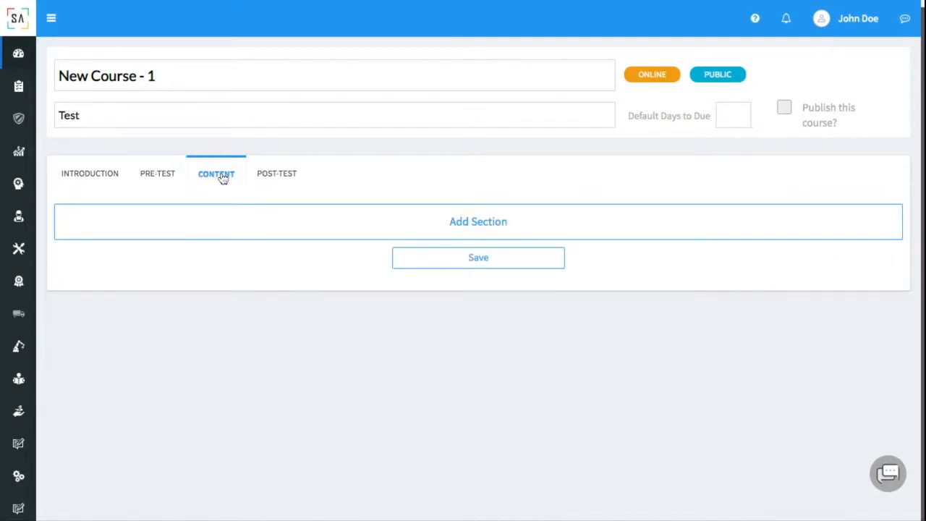
{"action": "left_click", "coordinate": [320, 223]}
{"action": "left_click", "coordinate": [261, 231]}
{"action": "type", "text": "dadasda"}
{"action": "left_click", "coordinate": [233, 265]}
{"action": "type", "text": "dasdaad"}
{"action": "left_click", "coordinate": [195, 314]}
{"action": "type", "text": "dasdasda"}
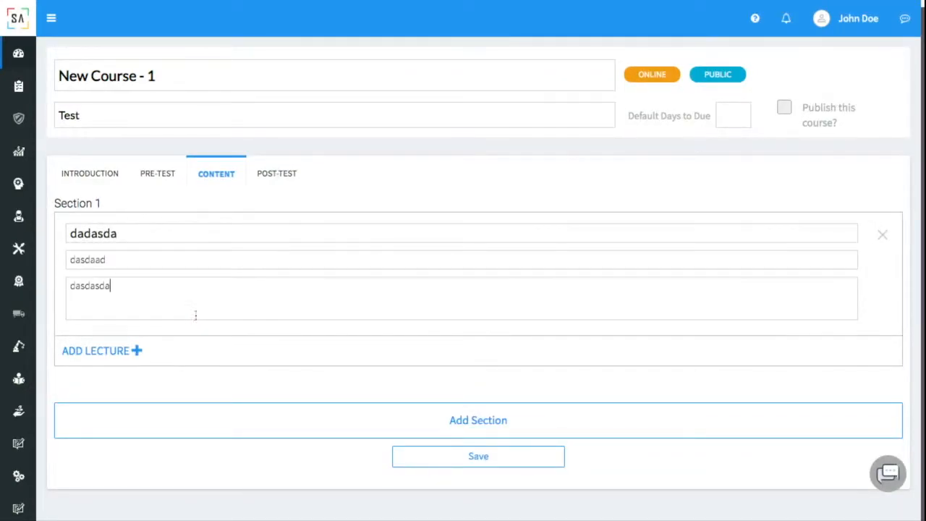
Add a lecture to Section 1 titled 'dadasda', subtitle 'dasdad', description 'dadsad'.
{"action": "left_click", "coordinate": [126, 353]}
{"action": "left_click", "coordinate": [169, 360]}
{"action": "type", "text": "dadasda"}
{"action": "left_click", "coordinate": [176, 397]}
{"action": "type", "text": "dasdad"}
{"action": "left_click", "coordinate": [170, 429]}
{"action": "type", "text": "dadsad"}
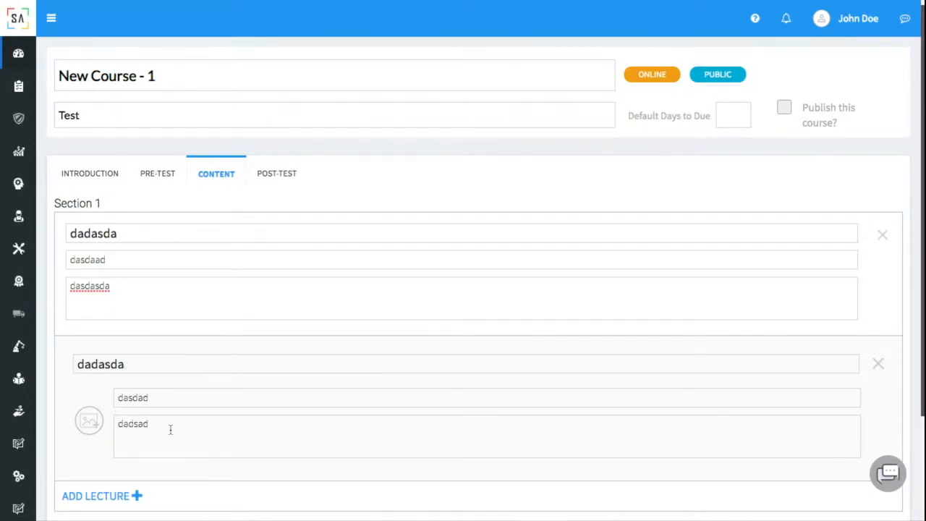
{"action": "scroll", "coordinate": [170, 429], "scroll_direction": "down", "scroll_amount": 2}
Add a second lecture 'dadasd' with subtitle 'dadad', description 'adsad', and attach a file to it.
{"action": "left_click", "coordinate": [122, 405]}
{"action": "left_click", "coordinate": [131, 412]}
{"action": "type", "text": "dadasd"}
{"action": "left_click", "coordinate": [164, 445]}
{"action": "type", "text": "dadad"}
{"action": "left_click", "coordinate": [170, 489]}
{"action": "type", "text": "adsad"}
{"action": "scroll", "coordinate": [191, 403], "scroll_direction": "down", "scroll_amount": 2}
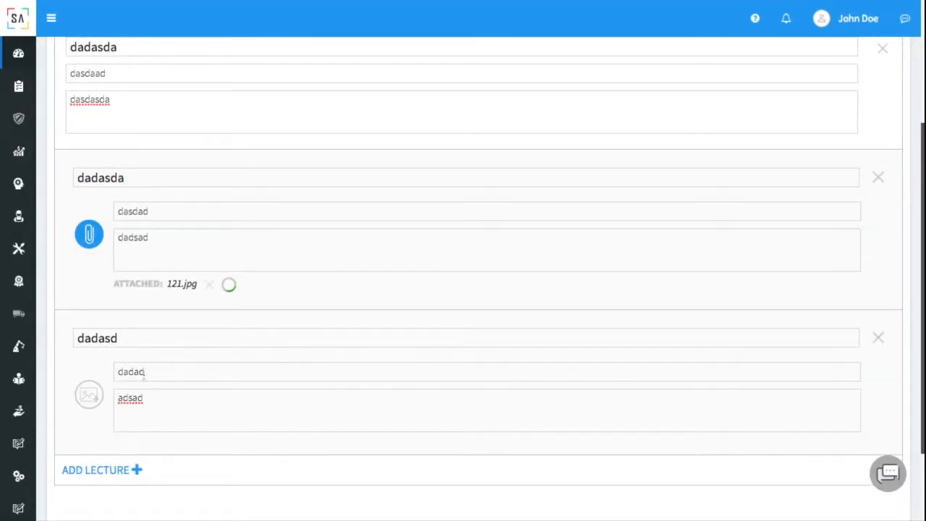
{"action": "left_click", "coordinate": [94, 400]}
{"action": "scroll", "coordinate": [226, 305], "scroll_direction": "down", "scroll_amount": 2}
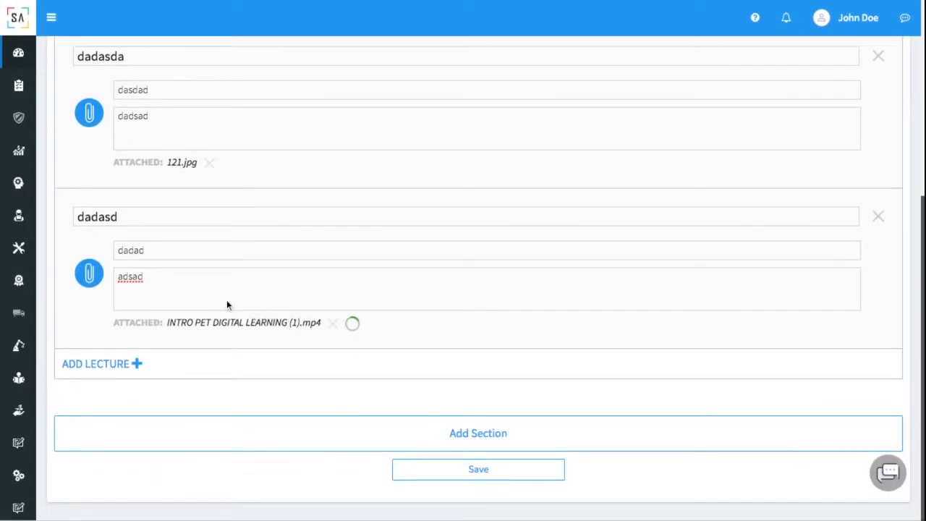
{"action": "scroll", "coordinate": [341, 367], "scroll_direction": "up", "scroll_amount": 5}
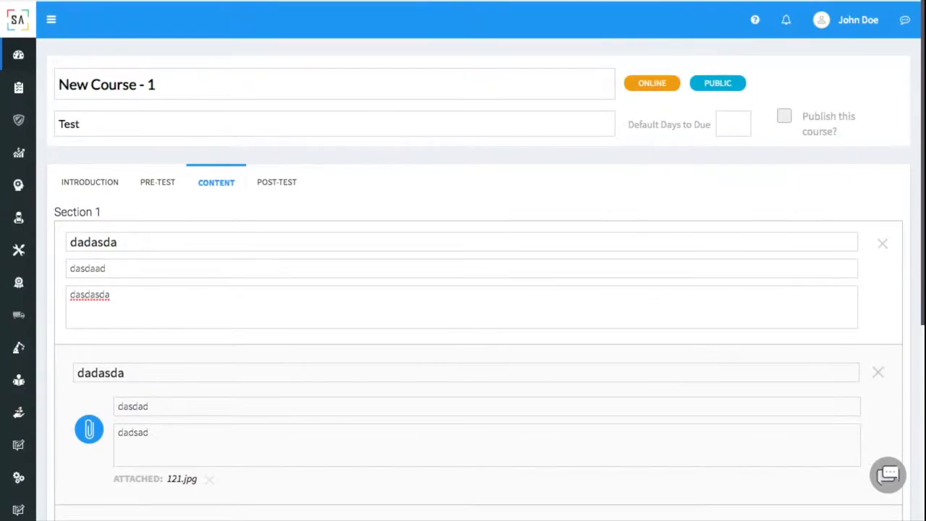
Enter 80 as the post-test passing percentage, then save the course and confirm.
{"action": "left_click", "coordinate": [275, 191]}
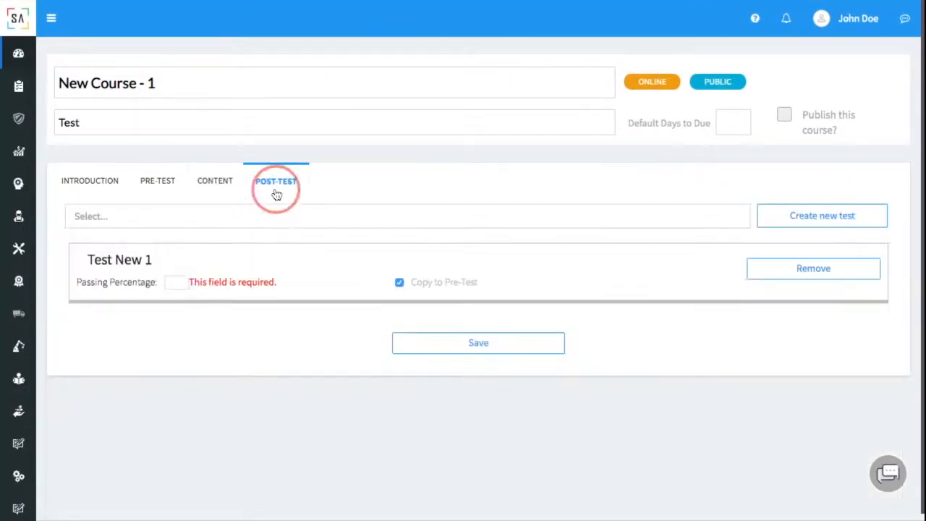
{"action": "left_click", "coordinate": [181, 283]}
{"action": "type", "text": "80"}
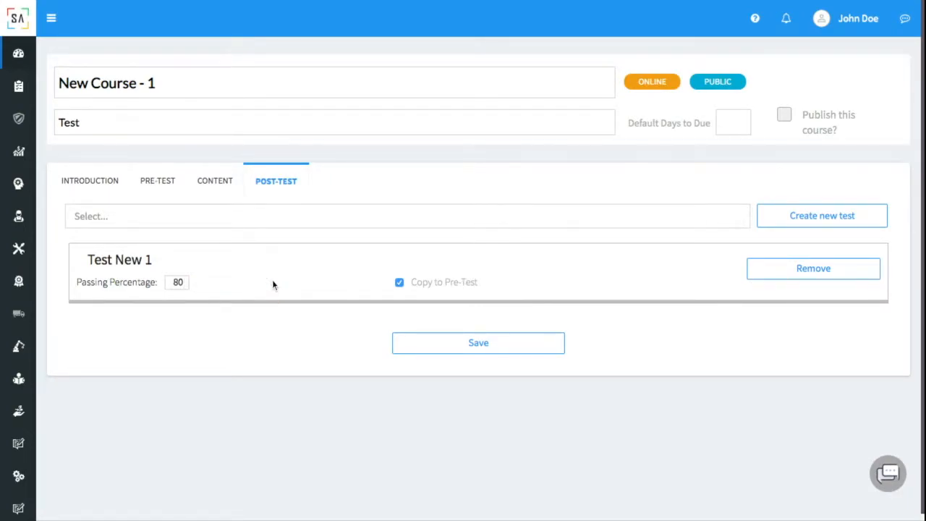
{"action": "left_click", "coordinate": [435, 351]}
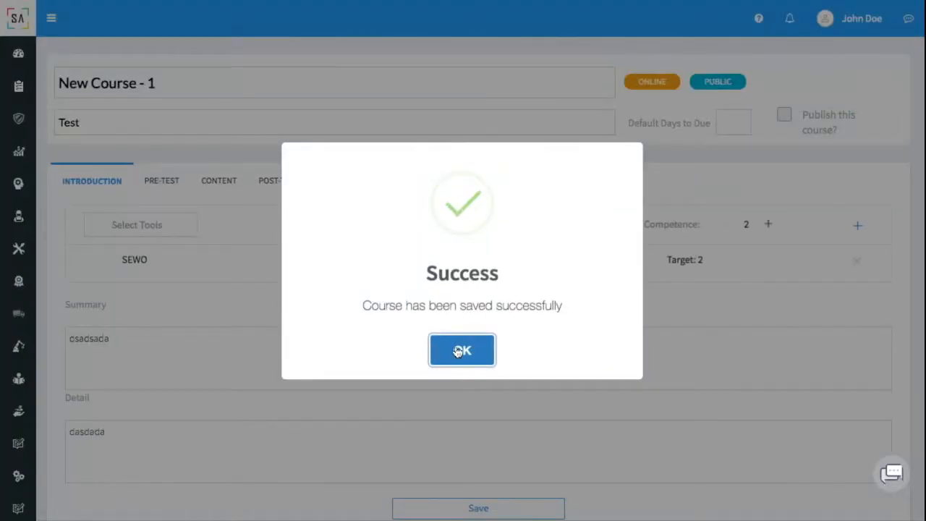
{"action": "left_click", "coordinate": [458, 351]}
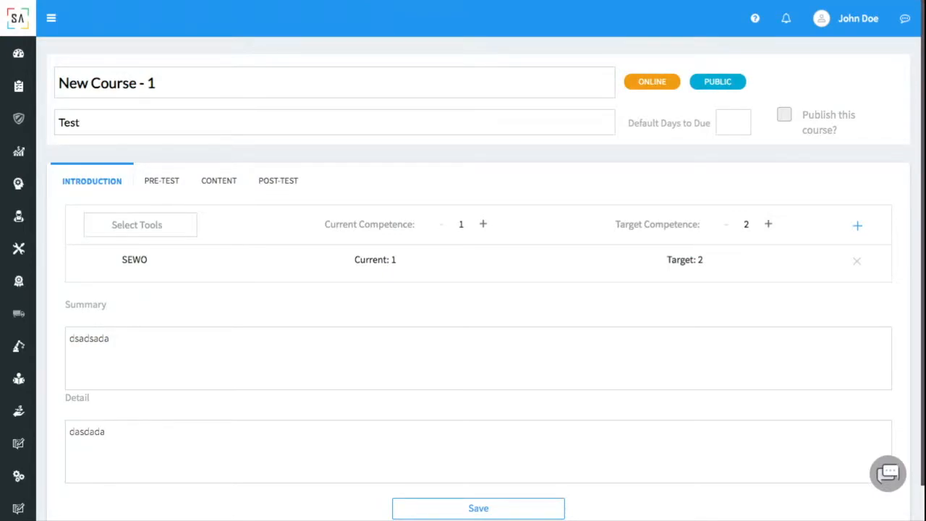
Tick 'Publish this course?', save New Course - 1, and confirm the success message.
{"action": "left_click", "coordinate": [788, 116]}
{"action": "scroll", "coordinate": [516, 341], "scroll_direction": "down", "scroll_amount": 1}
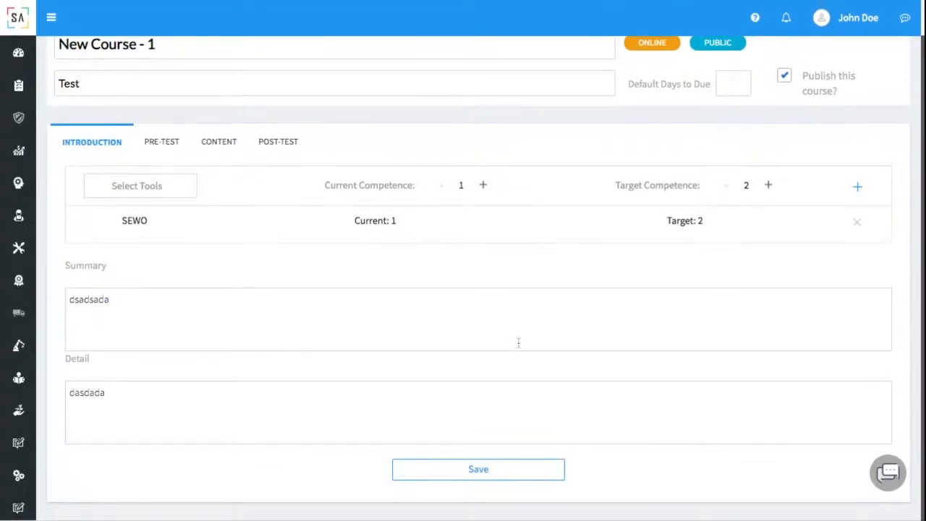
{"action": "left_click", "coordinate": [478, 482]}
{"action": "left_click", "coordinate": [463, 352]}
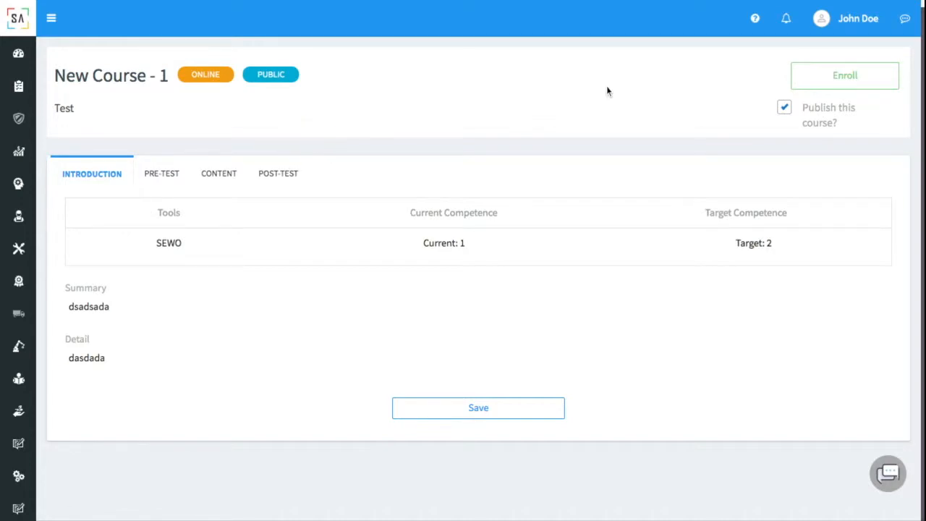
Log out of the admin account and sign in with the operator's e-mail and password.
{"action": "left_click", "coordinate": [870, 18]}
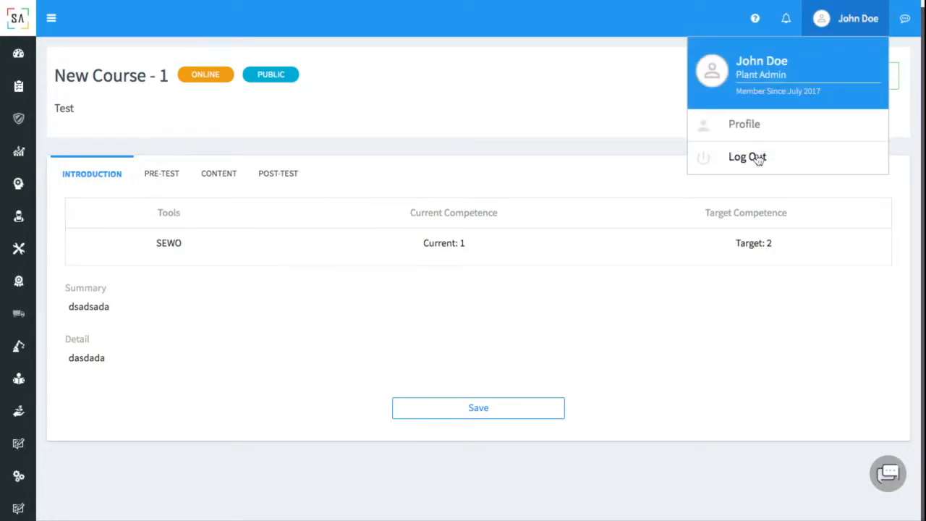
{"action": "left_click", "coordinate": [794, 157]}
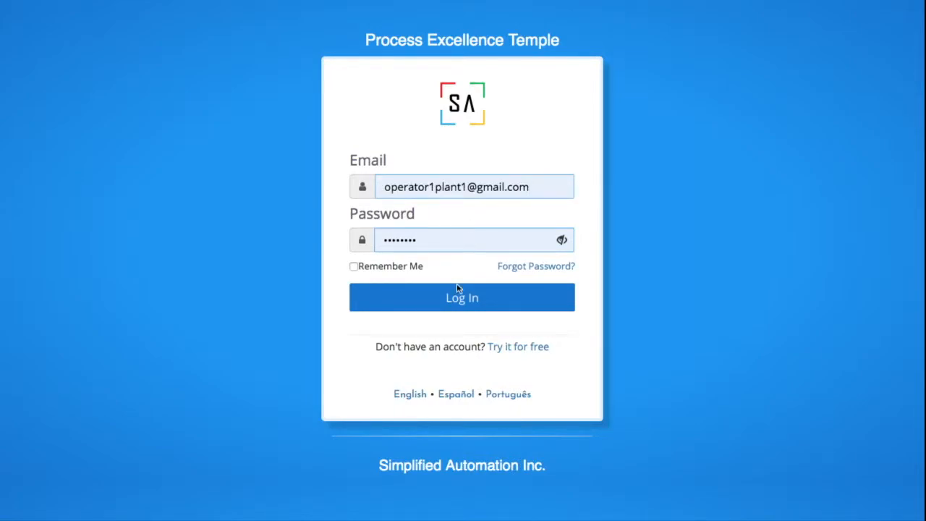
{"action": "left_click", "coordinate": [451, 305]}
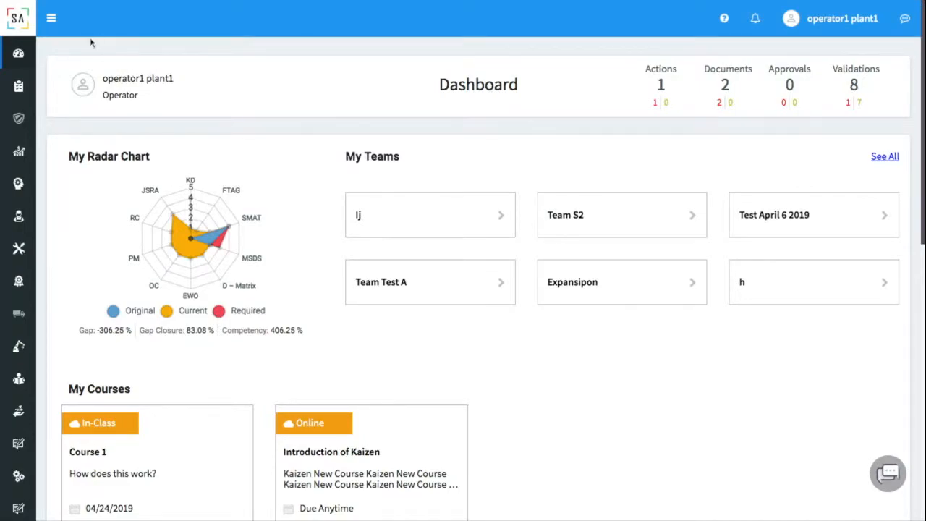
Go to People Development > Training Builder > All Courses, then collapse the sidebar.
{"action": "left_click", "coordinate": [51, 19]}
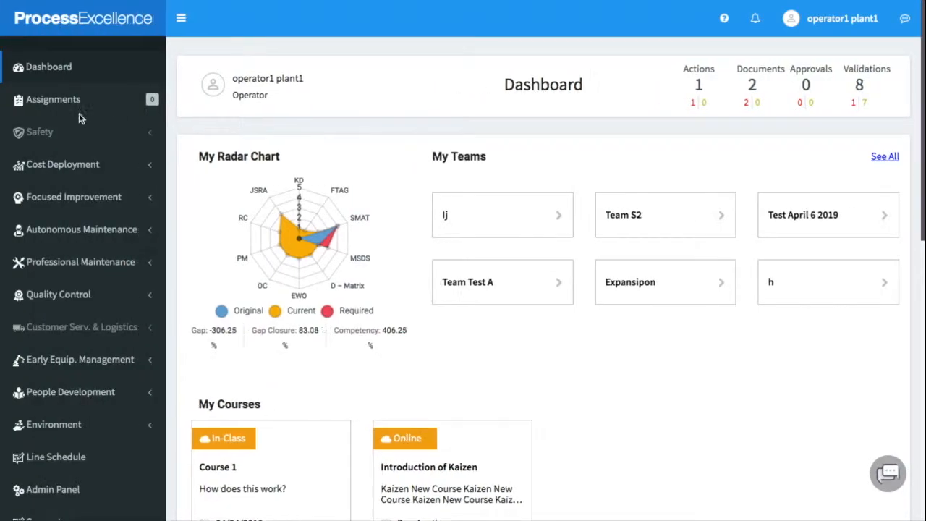
{"action": "left_click", "coordinate": [90, 393]}
{"action": "scroll", "coordinate": [94, 361], "scroll_direction": "down", "scroll_amount": 2}
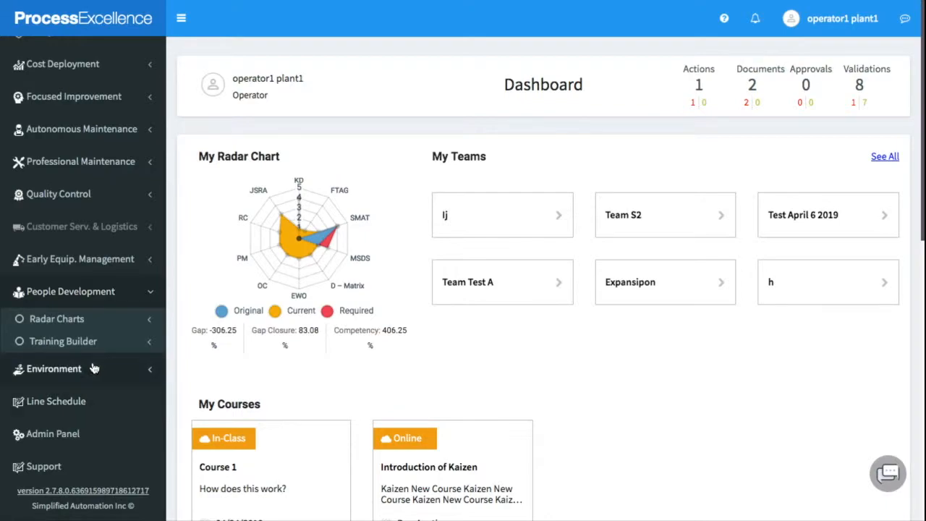
{"action": "left_click", "coordinate": [98, 350]}
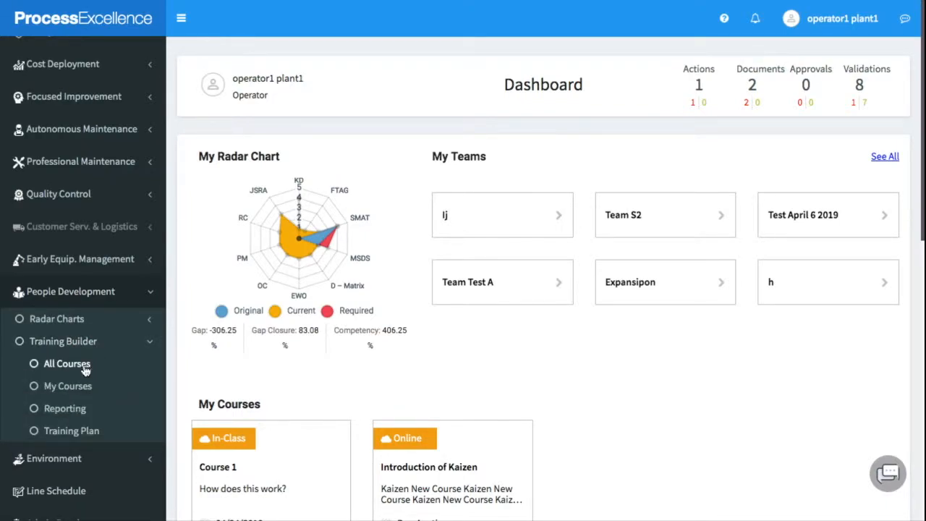
{"action": "left_click", "coordinate": [66, 364]}
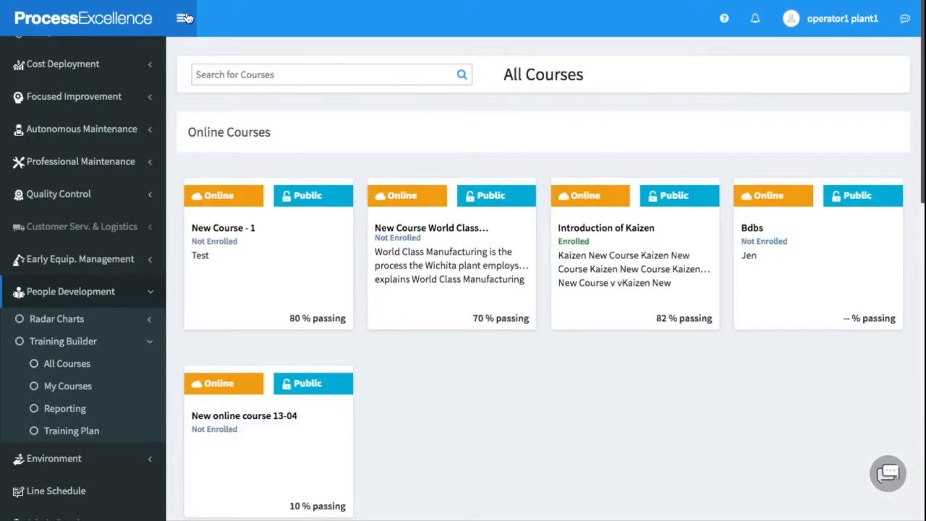
{"action": "left_click", "coordinate": [182, 18]}
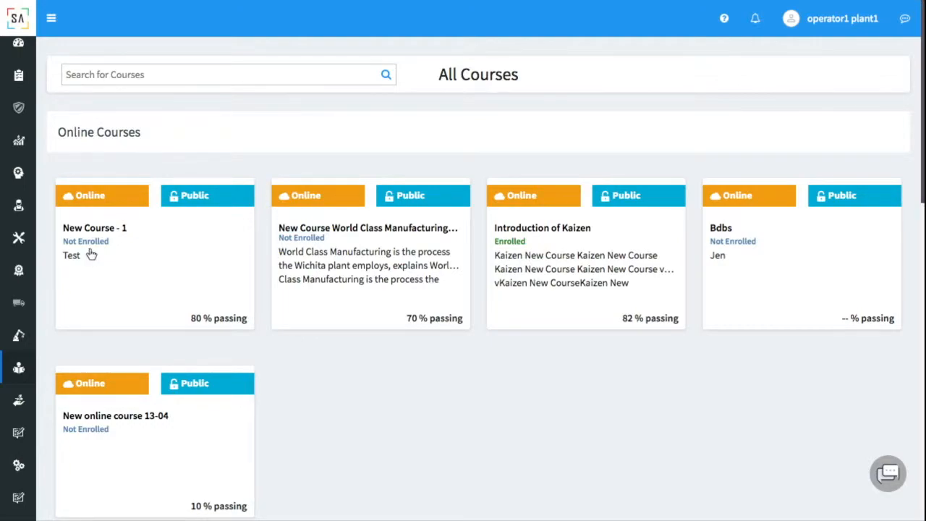
Enroll in New Course - 1 and start its pre-test.
{"action": "left_click", "coordinate": [187, 249]}
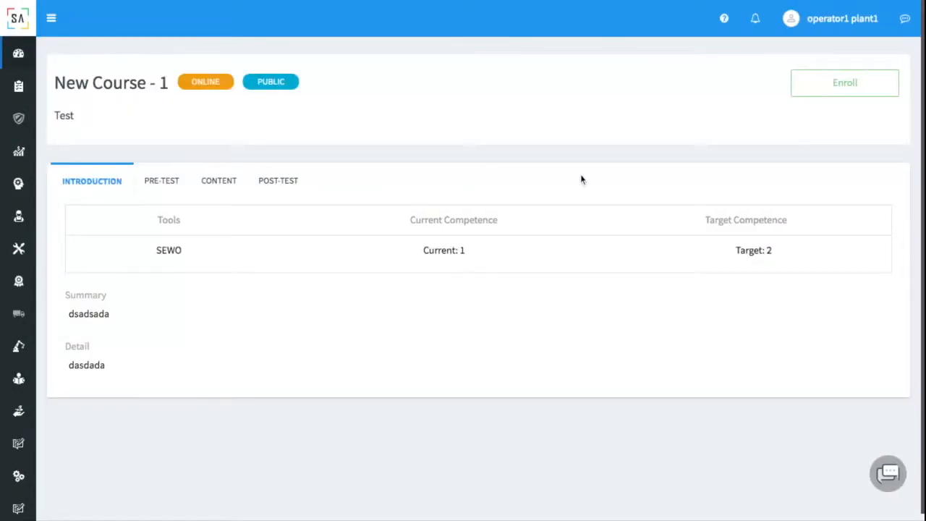
{"action": "left_click", "coordinate": [826, 98]}
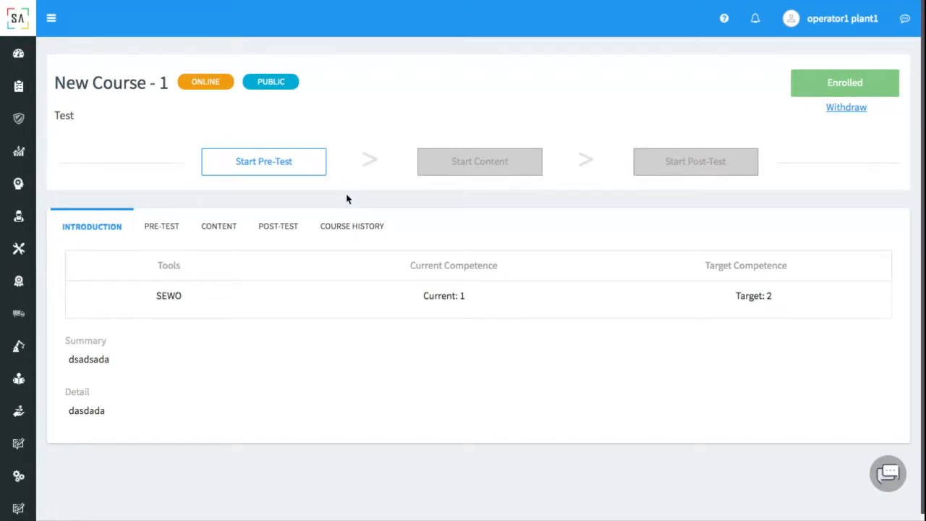
{"action": "left_click", "coordinate": [269, 174]}
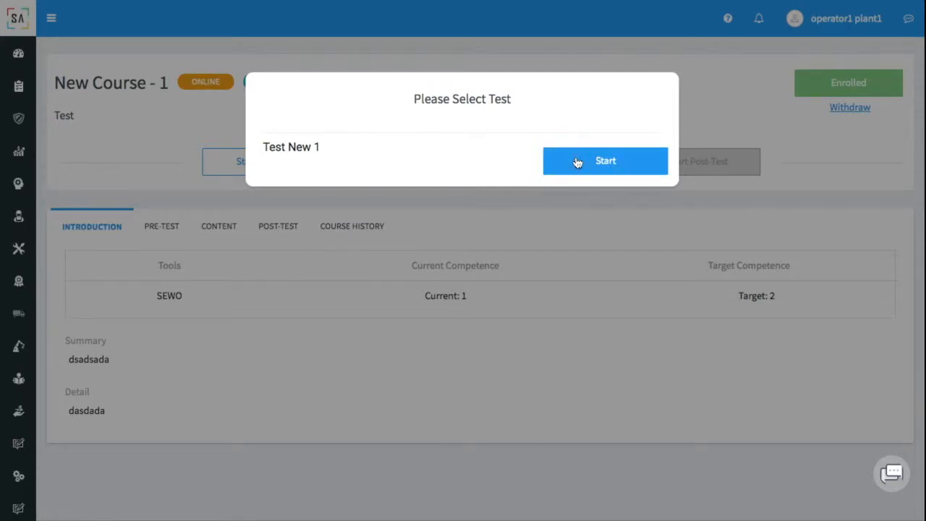
Take the Test New 1 pre-test, answering Option B on both questions, and submit it.
{"action": "left_click", "coordinate": [606, 161]}
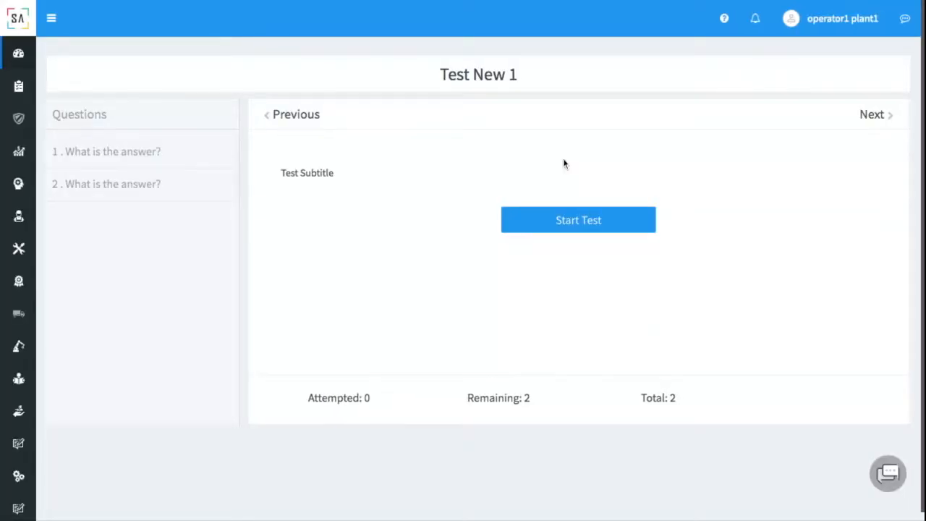
{"action": "left_click", "coordinate": [545, 224]}
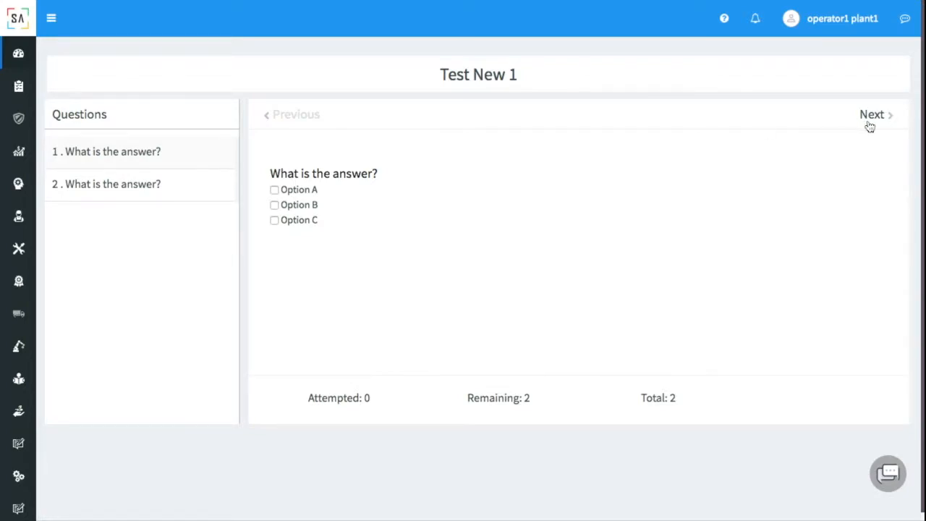
{"action": "left_click", "coordinate": [275, 205]}
{"action": "left_click", "coordinate": [872, 116]}
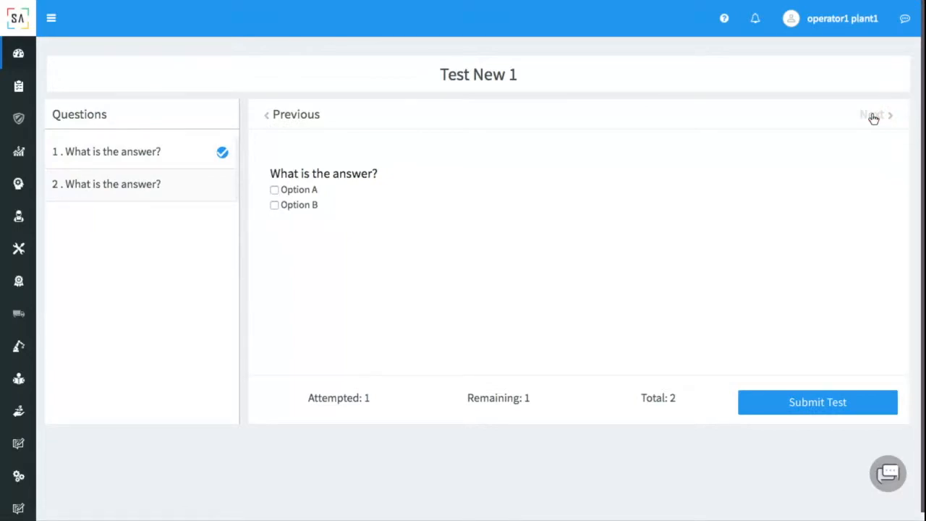
{"action": "left_click", "coordinate": [276, 206]}
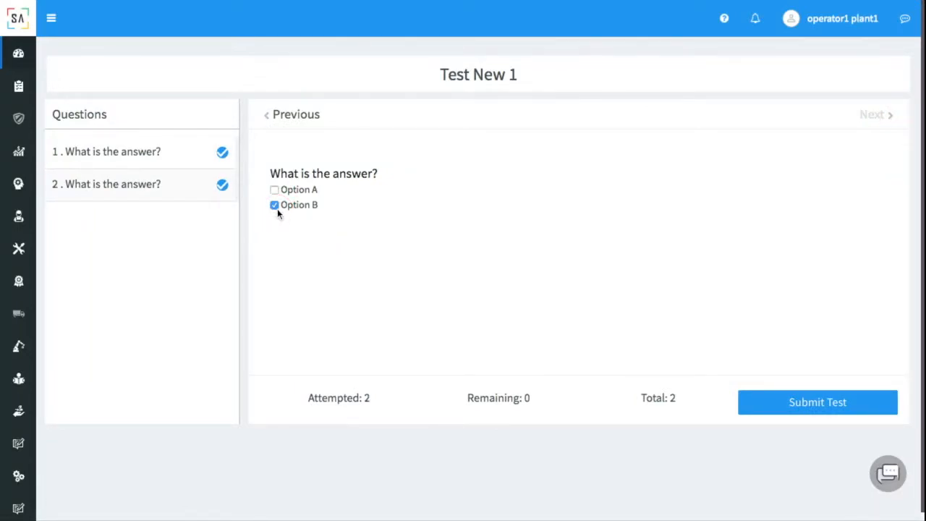
{"action": "left_click", "coordinate": [772, 405]}
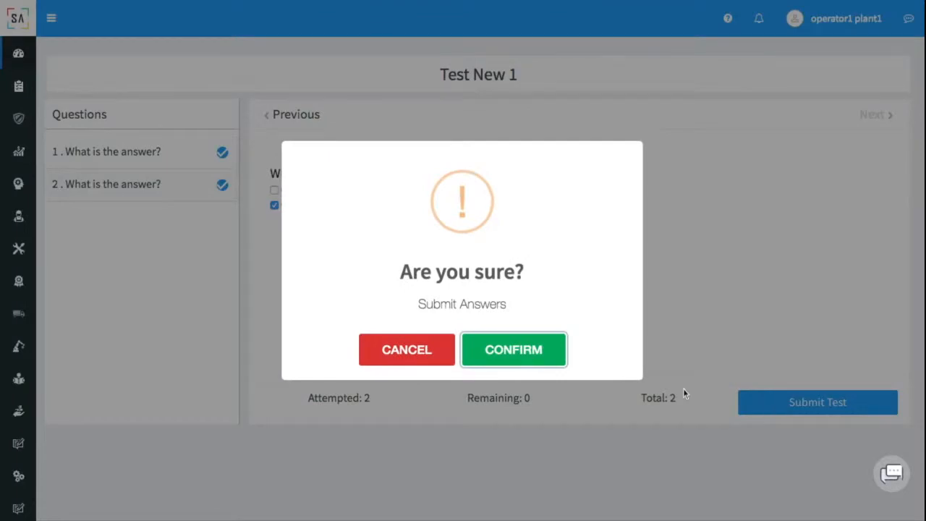
{"action": "left_click", "coordinate": [534, 354]}
{"action": "left_click", "coordinate": [463, 354]}
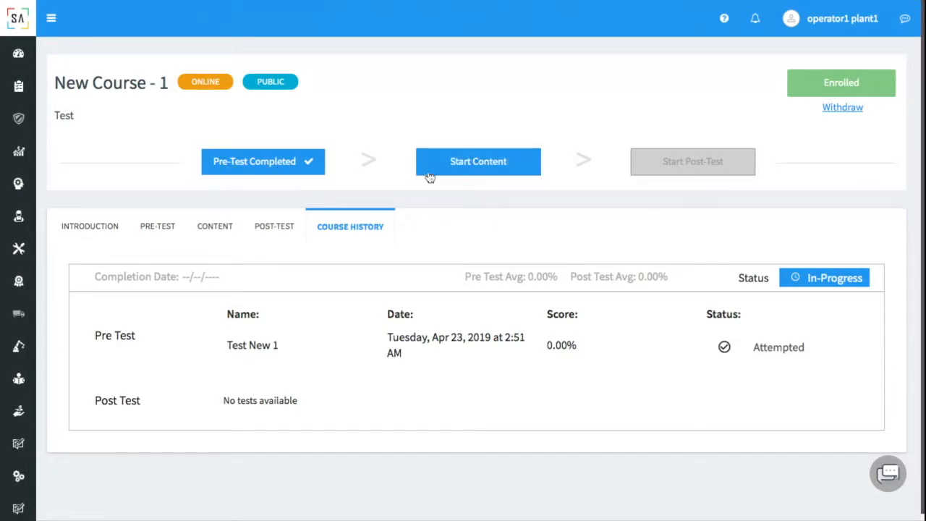
Go through both lectures, playing the lecture video, and return to the course overview.
{"action": "left_click", "coordinate": [500, 173]}
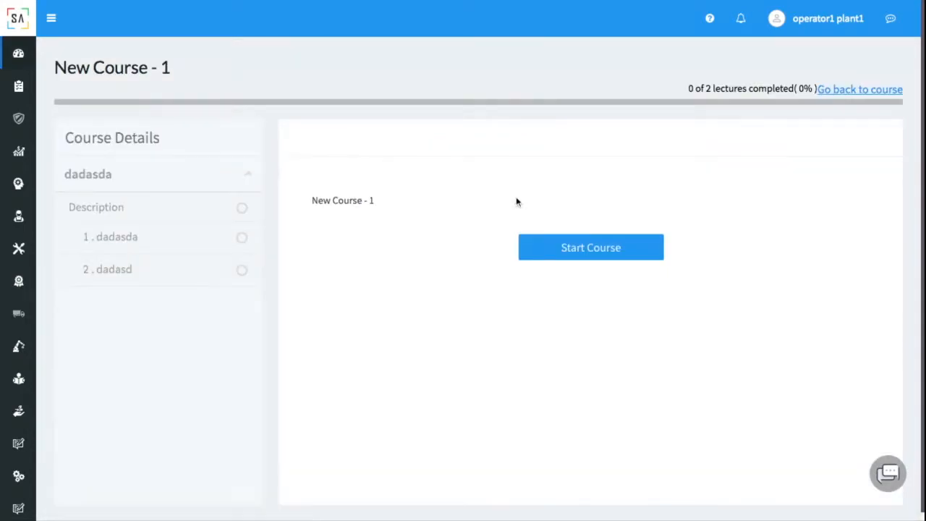
{"action": "left_click", "coordinate": [555, 250]}
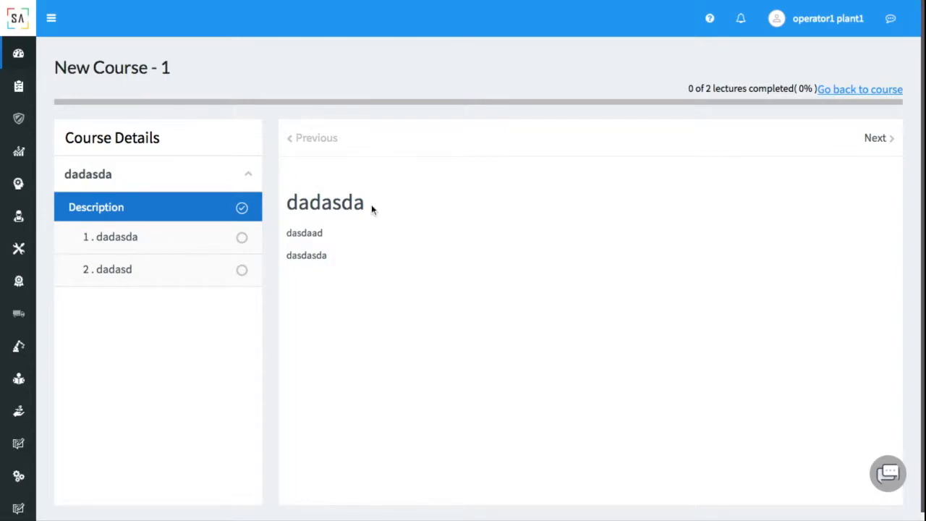
{"action": "left_click", "coordinate": [880, 142]}
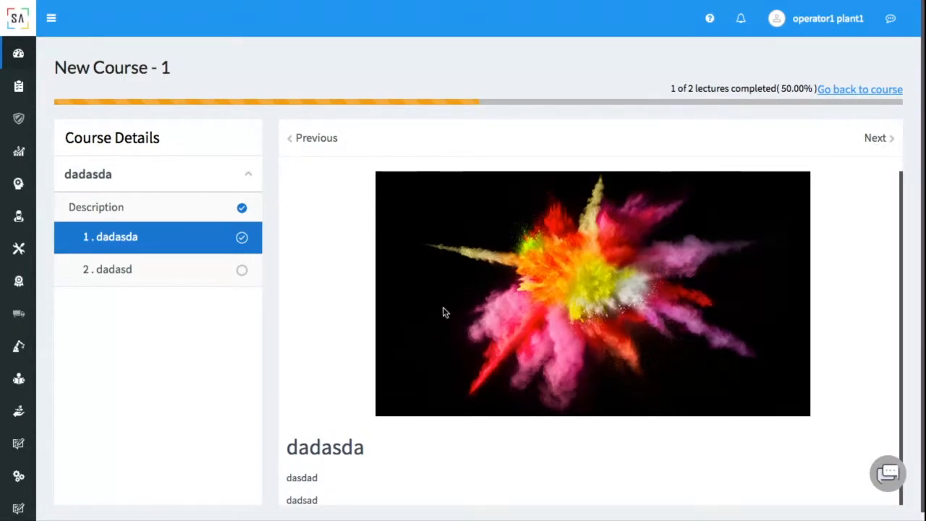
{"action": "left_click", "coordinate": [887, 143]}
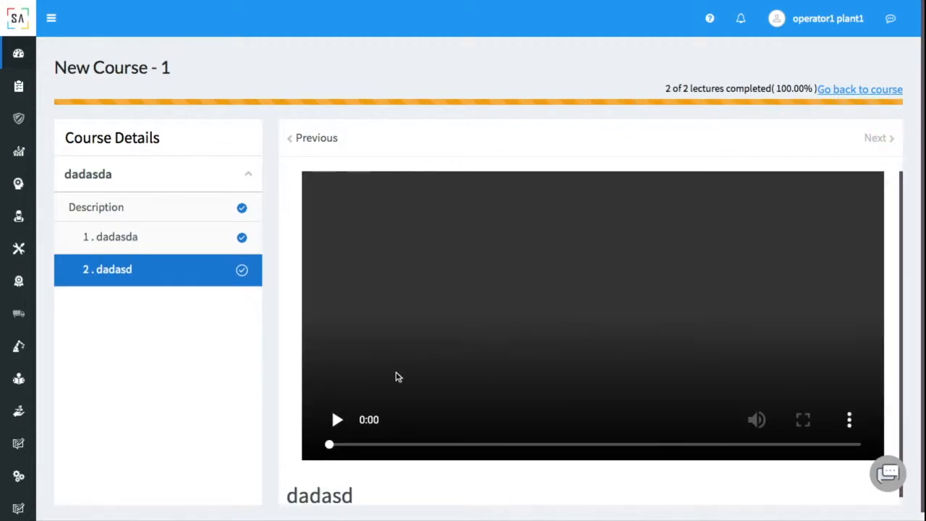
{"action": "left_click", "coordinate": [339, 422]}
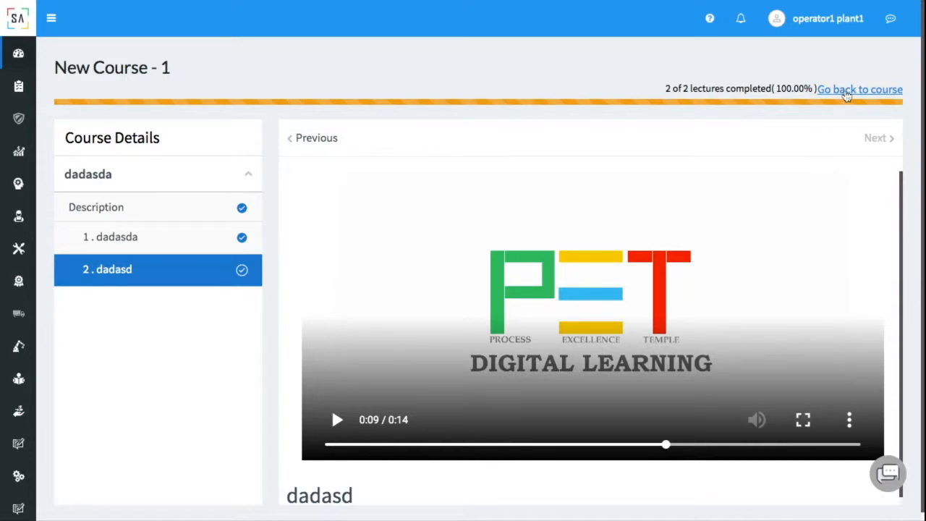
{"action": "left_click", "coordinate": [848, 89]}
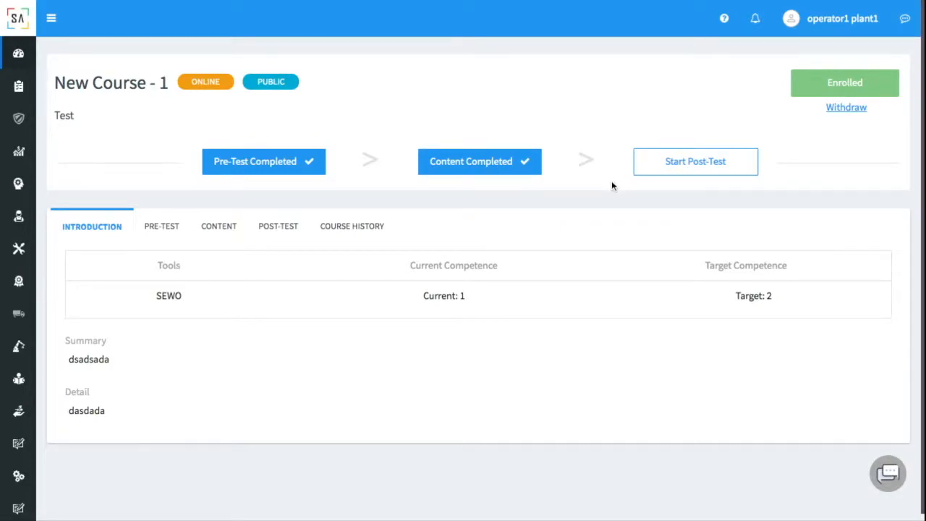
Take the Test New 1 post-test with Option B then Option A, submit, and dismiss the failure.
{"action": "left_click", "coordinate": [711, 178]}
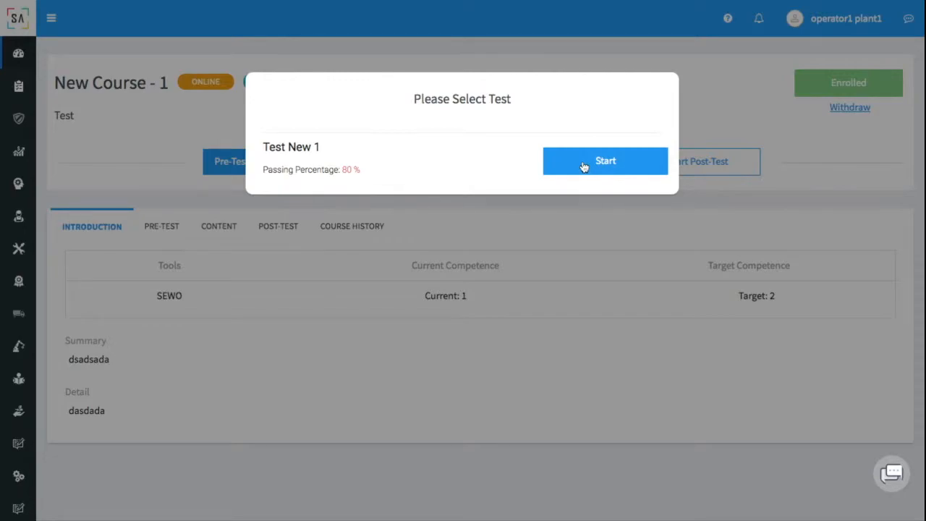
{"action": "left_click", "coordinate": [584, 167]}
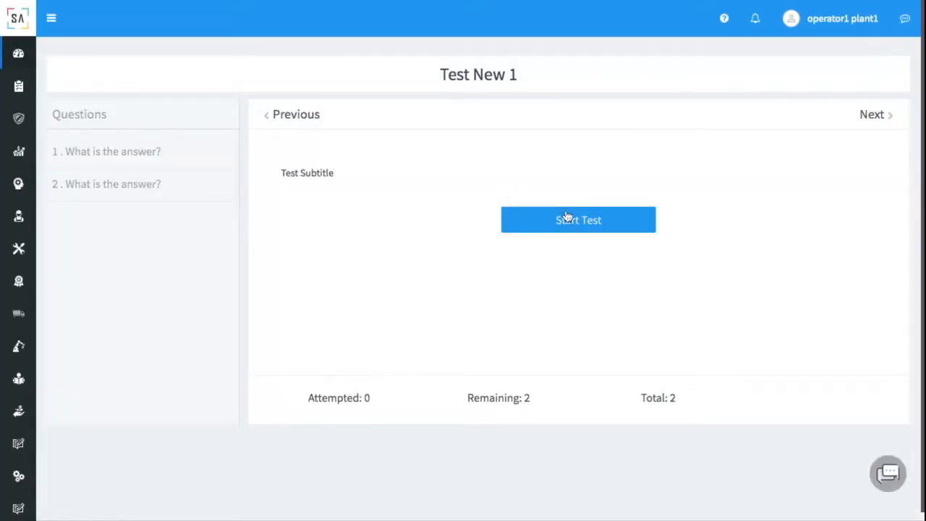
{"action": "left_click", "coordinate": [560, 224]}
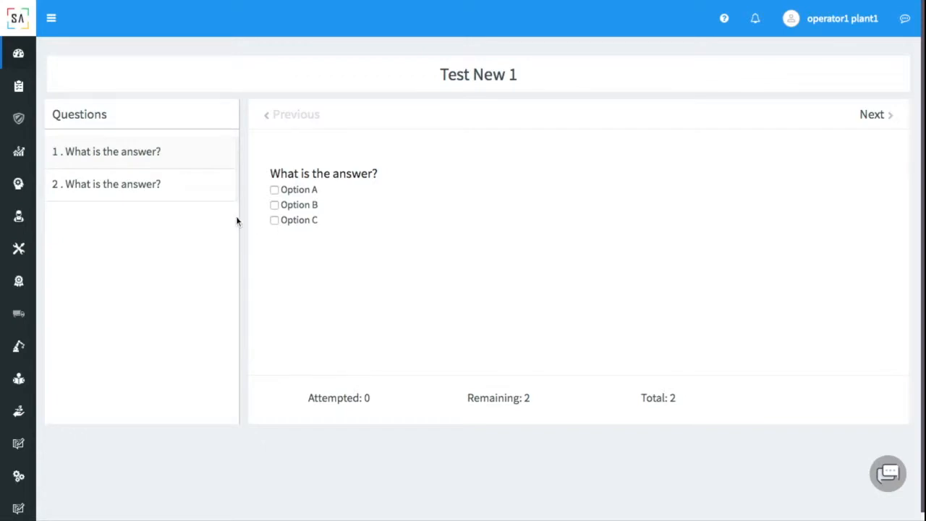
{"action": "left_click", "coordinate": [277, 205]}
{"action": "left_click", "coordinate": [879, 116]}
{"action": "left_click", "coordinate": [274, 190]}
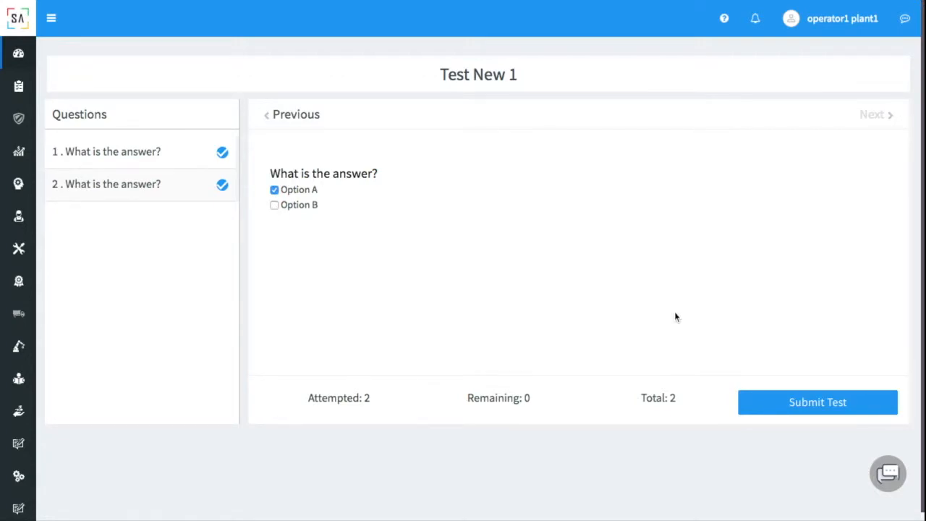
{"action": "left_click", "coordinate": [779, 411]}
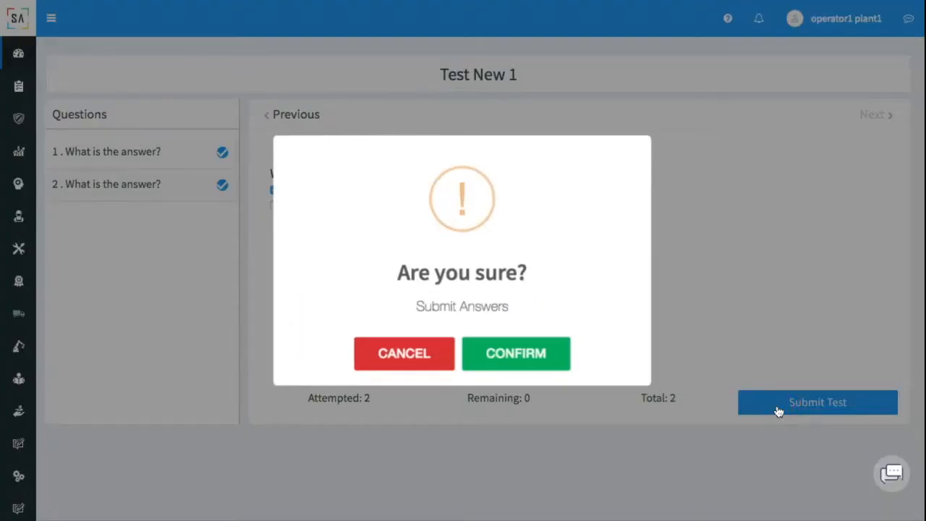
{"action": "left_click", "coordinate": [521, 359]}
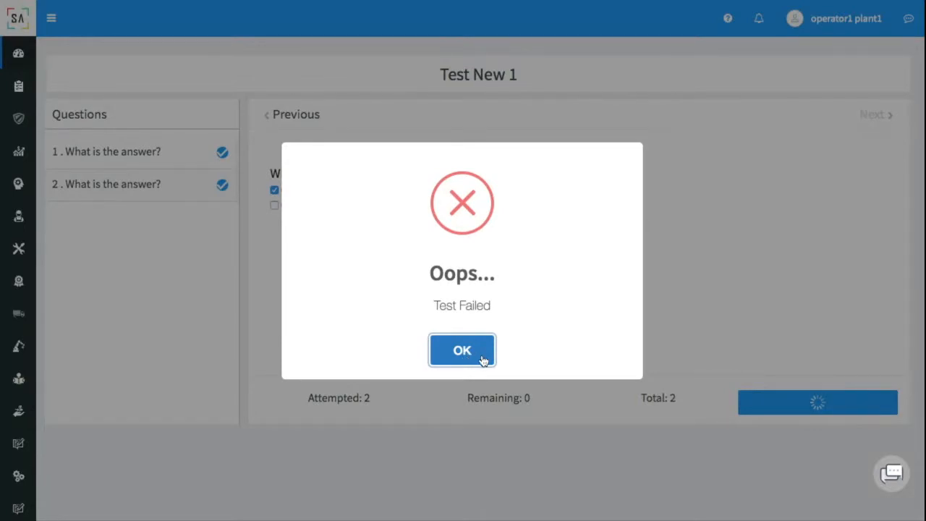
{"action": "left_click", "coordinate": [483, 360]}
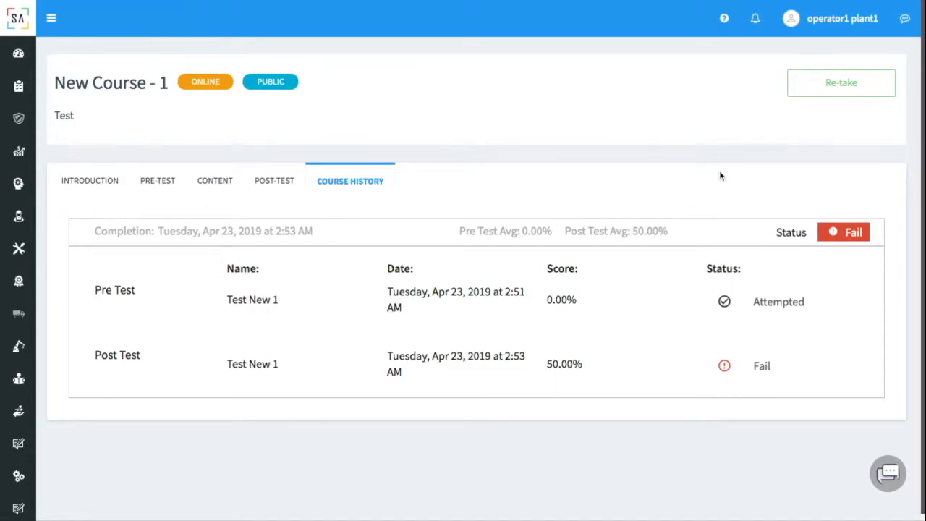
Re-take New Course - 1, resetting it to Not Enrolled.
{"action": "left_click", "coordinate": [810, 95]}
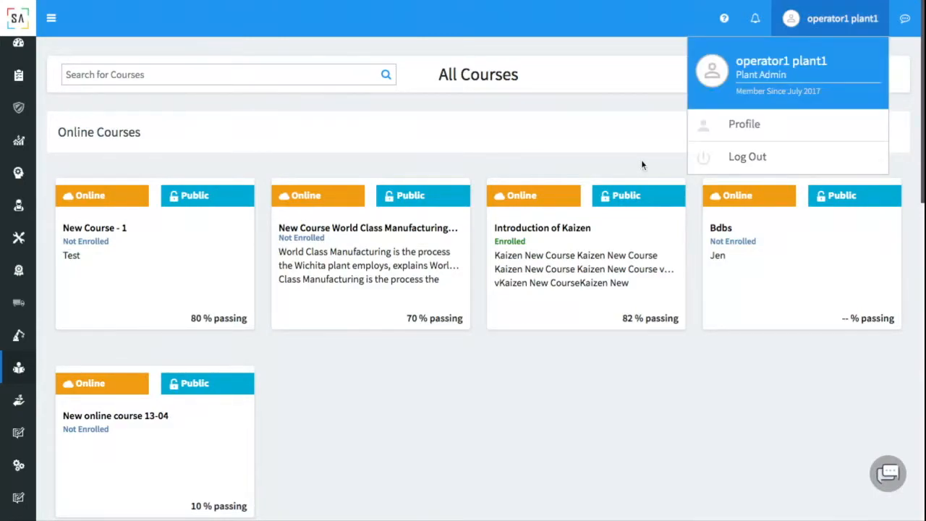
Log out of the operator account and sign back in as the maintenance supervisor.
{"action": "left_click", "coordinate": [642, 162]}
{"action": "left_click", "coordinate": [807, 16]}
{"action": "left_click", "coordinate": [753, 155]}
{"action": "type", "text": "nager"}
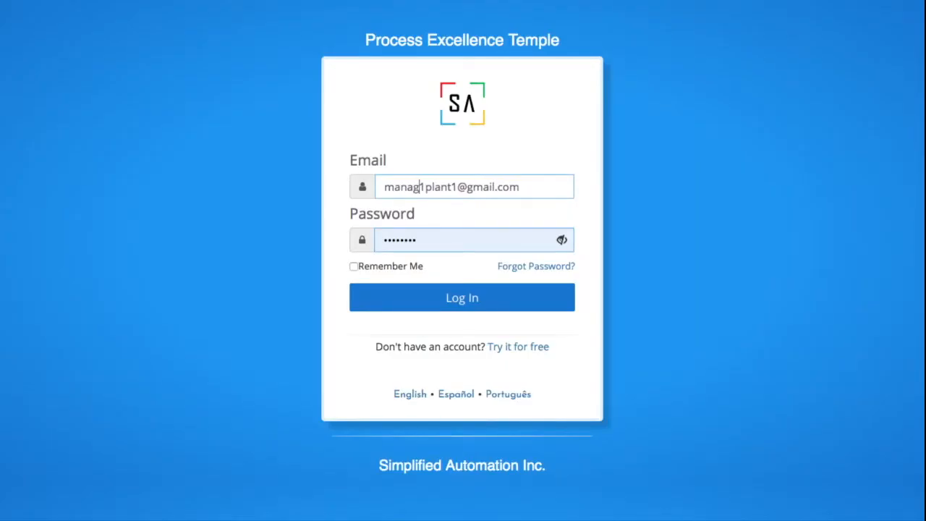
{"action": "type", "text": "1"}
{"action": "key", "text": "BackSpace"}
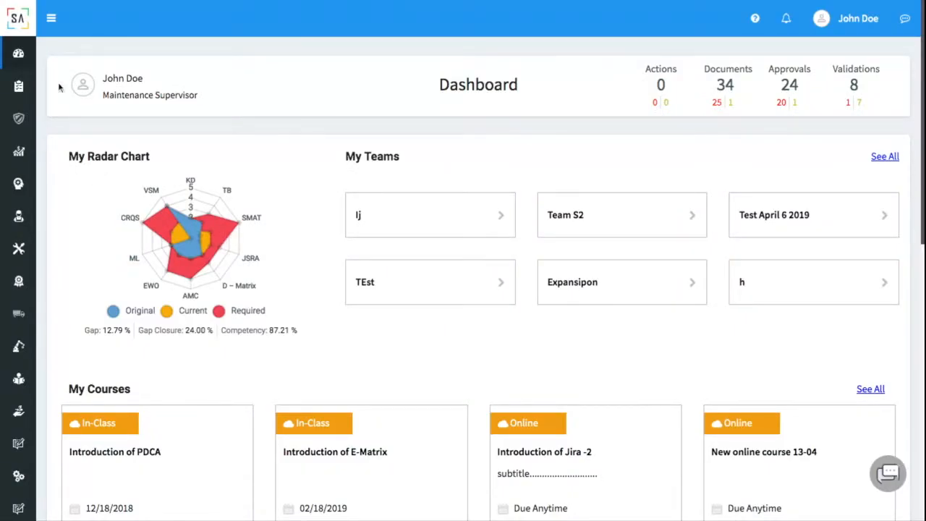
Navigate to People Development > Training Builder > All Courses.
{"action": "left_click", "coordinate": [53, 20]}
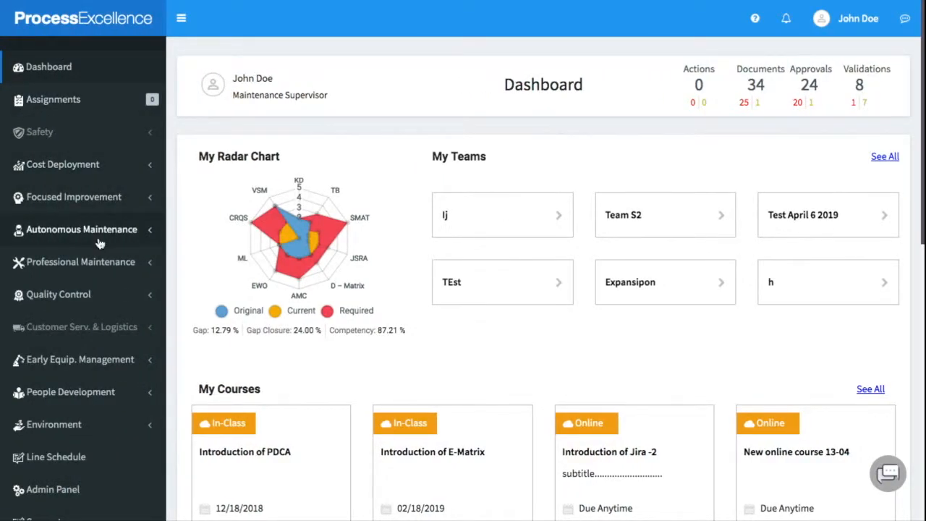
{"action": "left_click", "coordinate": [133, 398]}
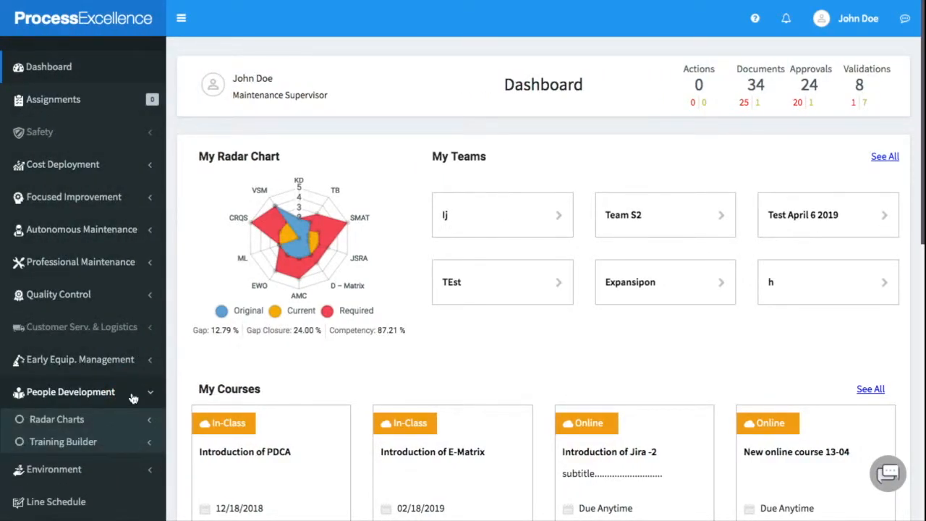
{"action": "scroll", "coordinate": [130, 396], "scroll_direction": "down", "scroll_amount": 2}
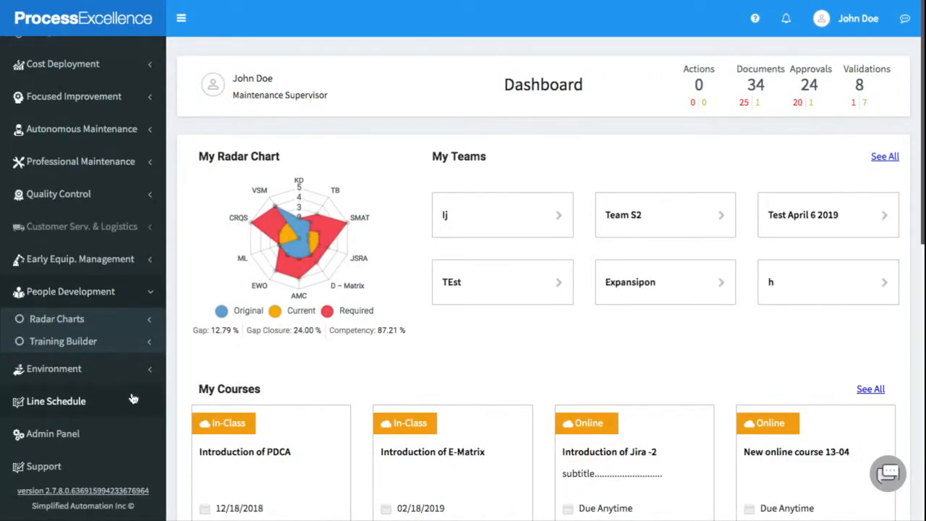
{"action": "left_click", "coordinate": [116, 346]}
{"action": "left_click", "coordinate": [92, 365]}
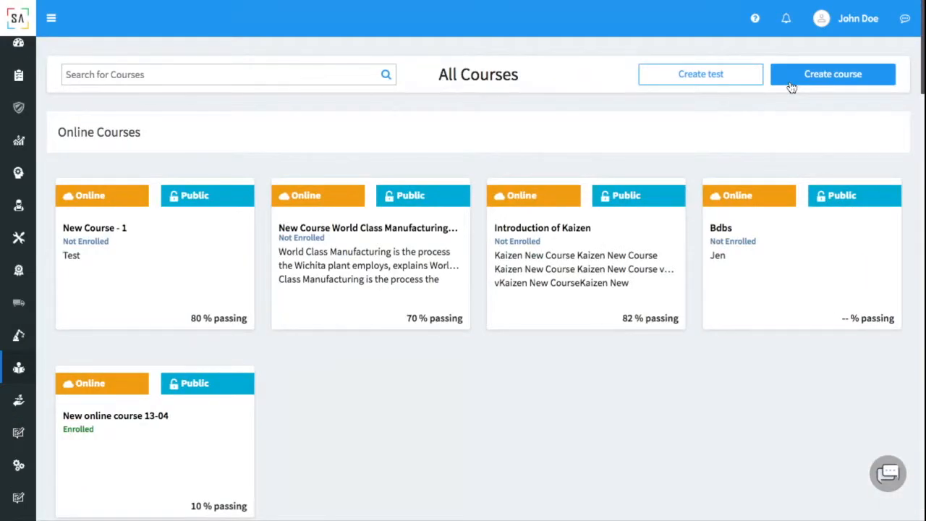
Create course 'Test Course New - 2' as In-Class and Private, then continue with Advance.
{"action": "left_click", "coordinate": [792, 87]}
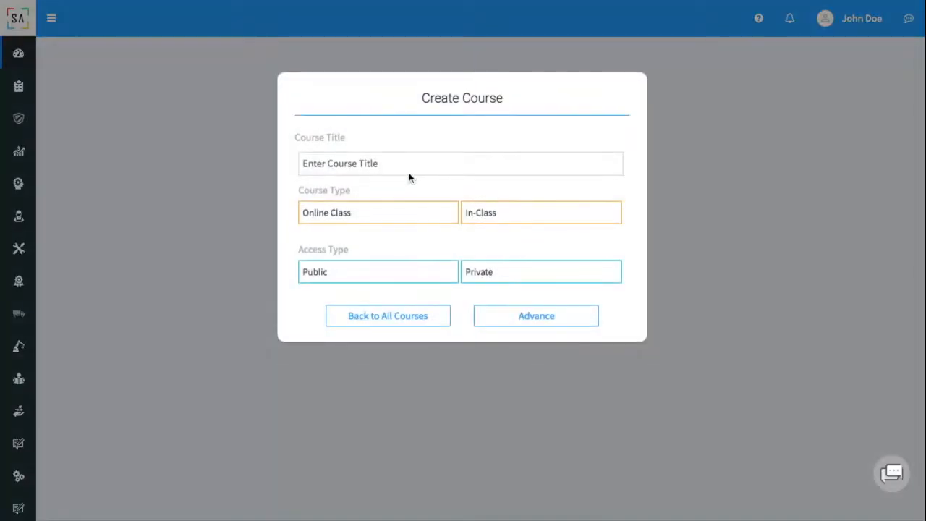
{"action": "left_click", "coordinate": [388, 165]}
{"action": "type", "text": "Test Course New - 2"}
{"action": "key", "text": "BackSpace"}
{"action": "key", "text": "BackSpace"}
{"action": "key", "text": "BackSpace"}
{"action": "key", "text": "BackSpace"}
{"action": "type", "text": "New - 2"}
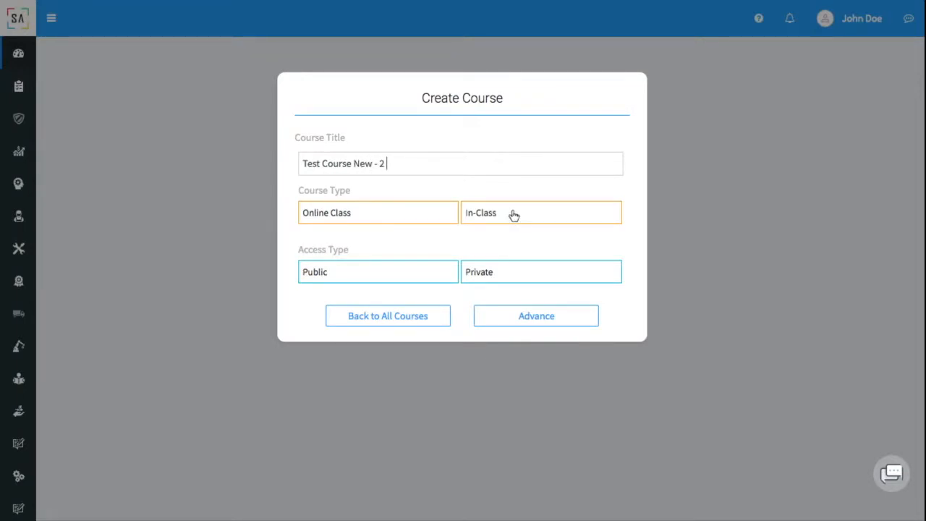
{"action": "left_click", "coordinate": [513, 215]}
{"action": "left_click", "coordinate": [550, 276]}
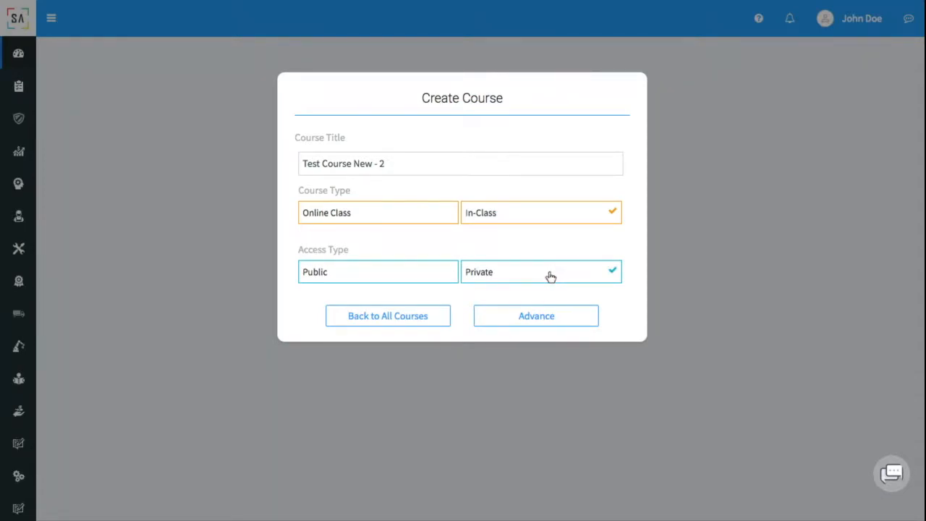
{"action": "left_click", "coordinate": [570, 325]}
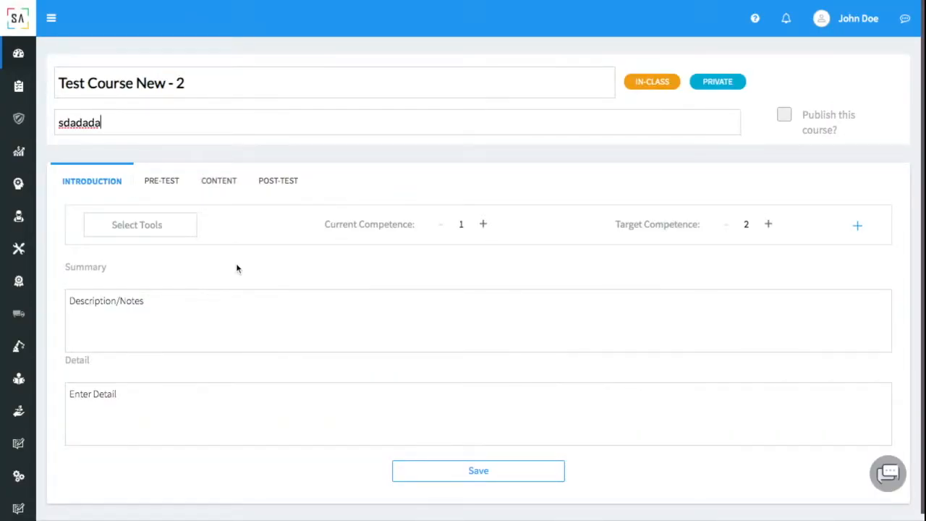
Add the SEWO competence tool and enter summary 'dadas' and detail 'adada'.
{"action": "left_click", "coordinate": [169, 234]}
{"action": "left_click", "coordinate": [156, 279]}
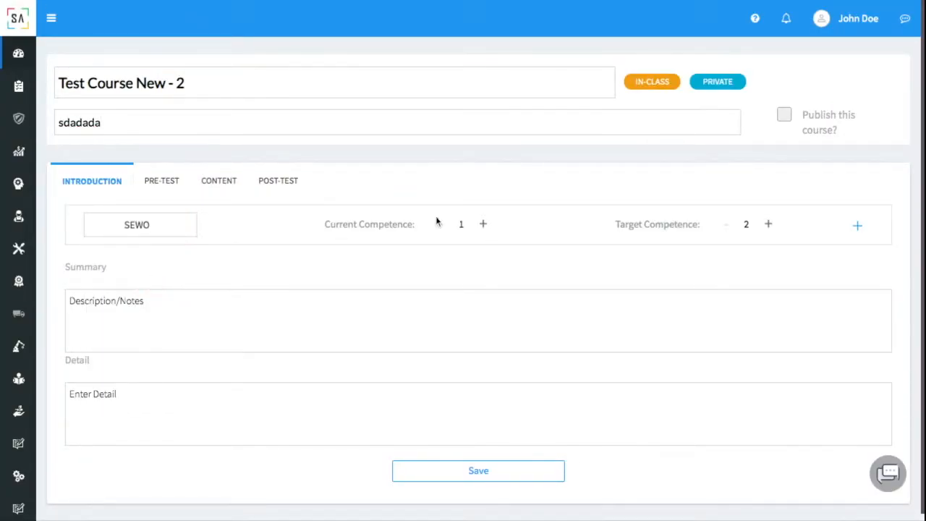
{"action": "left_click", "coordinate": [858, 226]}
{"action": "left_click", "coordinate": [212, 343]}
{"action": "type", "text": "dadas"}
{"action": "left_click", "coordinate": [165, 475]}
{"action": "type", "text": "adada"}
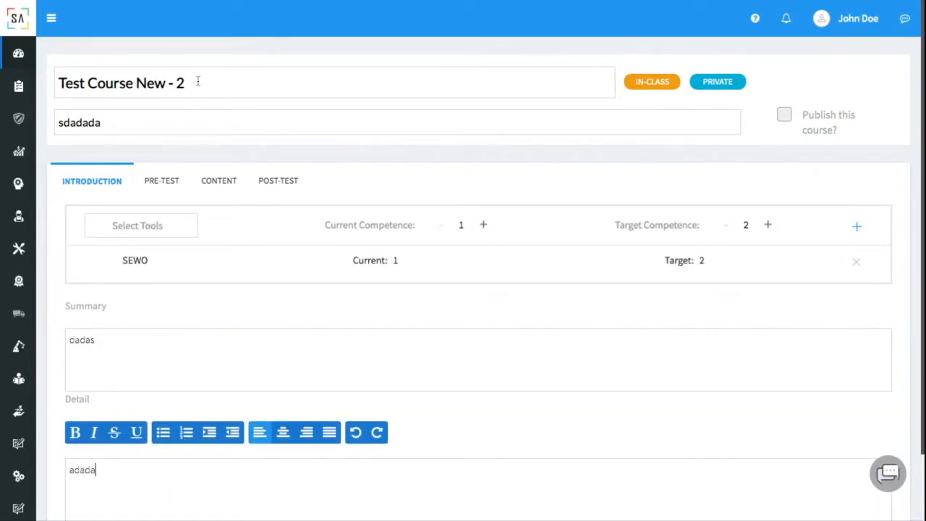
Set Test New 1 as the course pre-test.
{"action": "left_click", "coordinate": [166, 180]}
{"action": "left_click", "coordinate": [417, 220]}
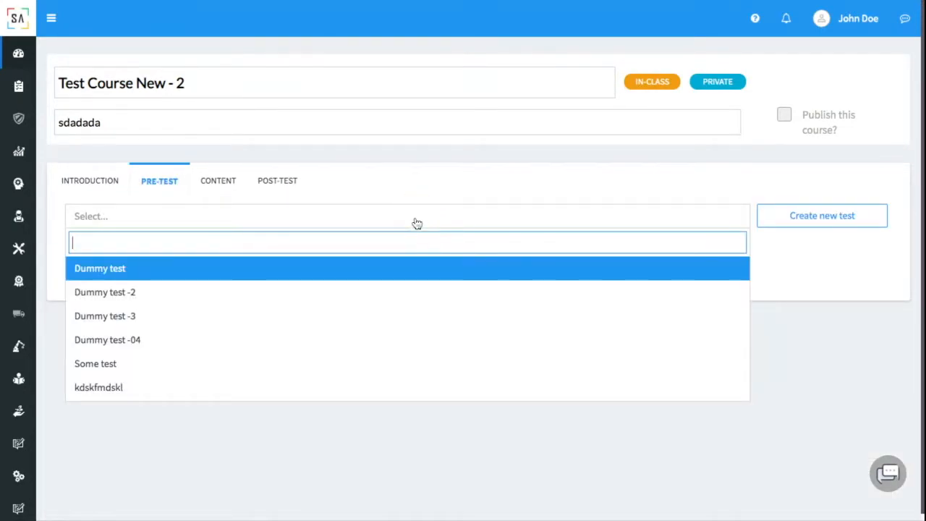
{"action": "type", "text": "new"}
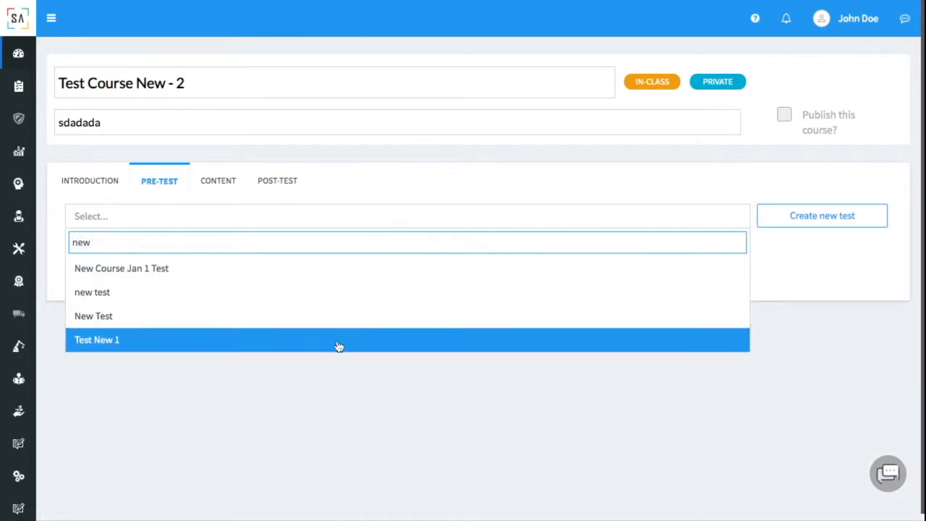
{"action": "left_click", "coordinate": [322, 340]}
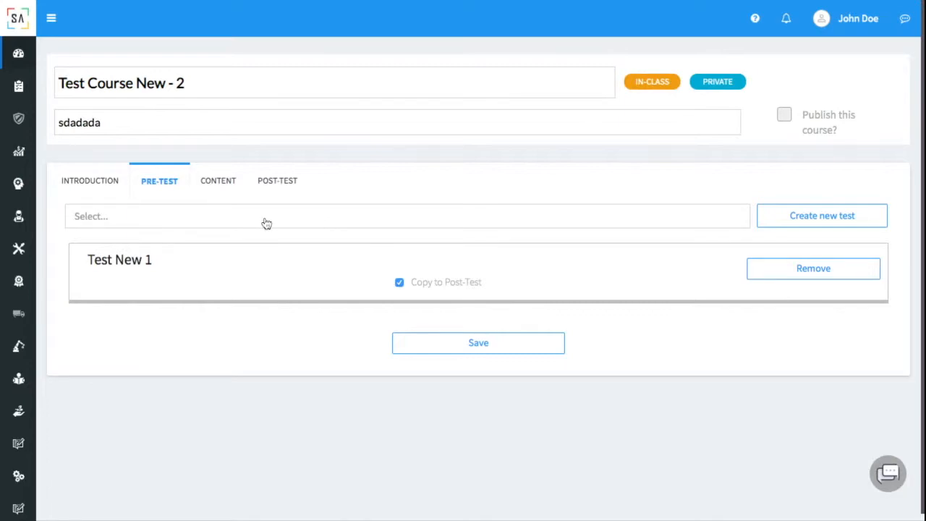
Add Section 1 titled 'dasdad' with subtitle 'dsadsa' and description 'dadsad'.
{"action": "left_click", "coordinate": [217, 181]}
{"action": "left_click", "coordinate": [382, 237]}
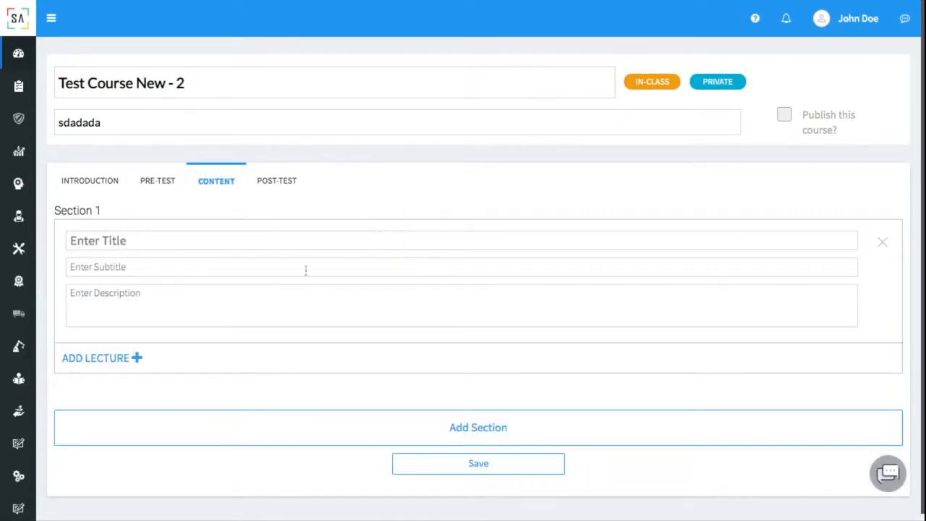
{"action": "left_click", "coordinate": [286, 246]}
{"action": "type", "text": "dasdad"}
{"action": "left_click", "coordinate": [255, 268]}
{"action": "type", "text": "dsadsa"}
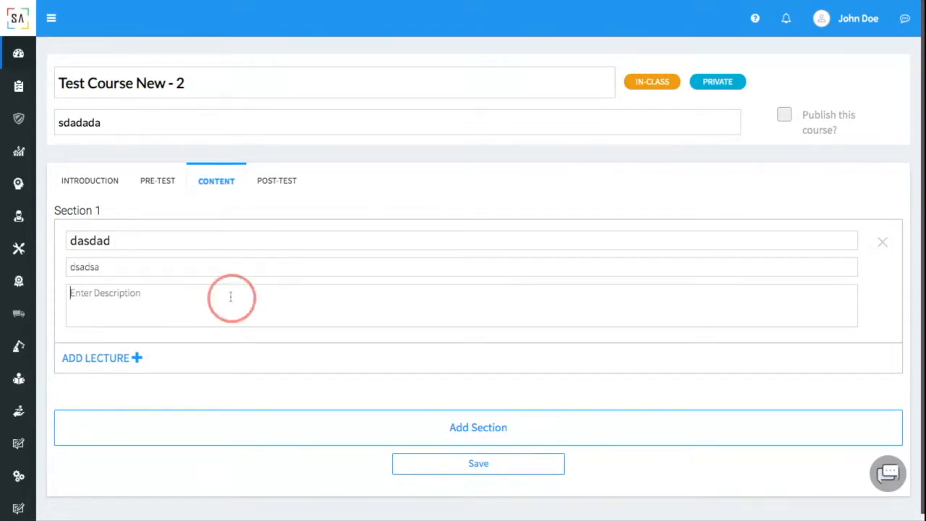
{"action": "left_click", "coordinate": [230, 296]}
{"action": "type", "text": "dadsad"}
Add lecture 'dsada' (subtitle 'adads', description 'adad') with an attached image, then view the post-test.
{"action": "left_click", "coordinate": [128, 358]}
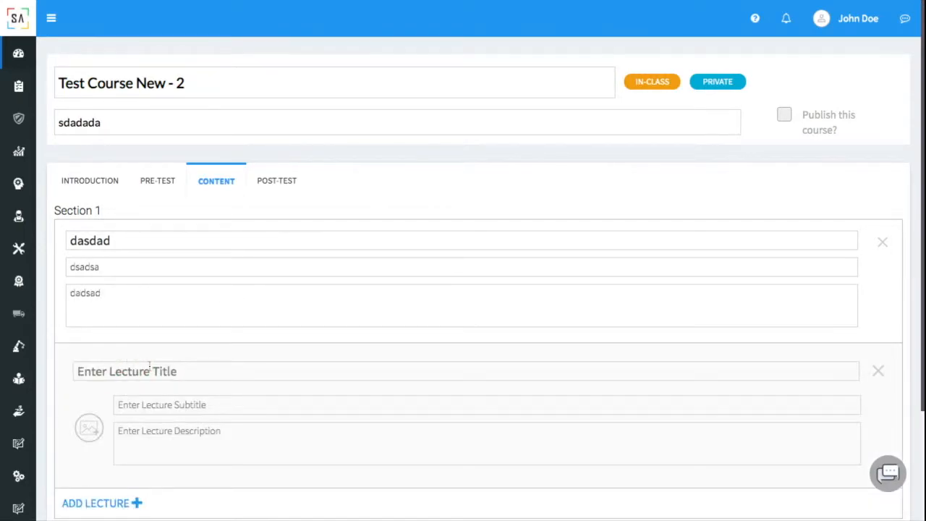
{"action": "left_click", "coordinate": [149, 367]}
{"action": "type", "text": "dsada"}
{"action": "left_click", "coordinate": [149, 400]}
{"action": "type", "text": "adads"}
{"action": "left_click", "coordinate": [149, 434]}
{"action": "type", "text": "adad"}
{"action": "left_click", "coordinate": [94, 427]}
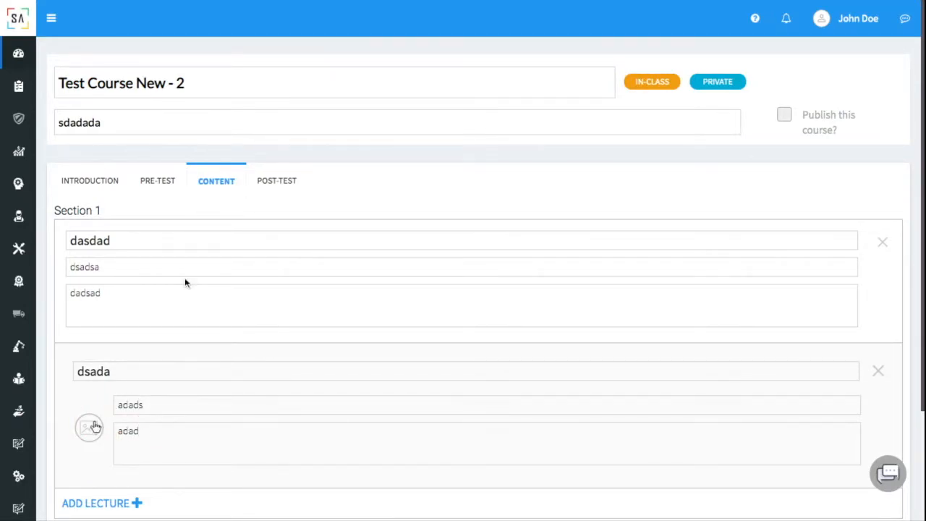
{"action": "left_click", "coordinate": [278, 180]}
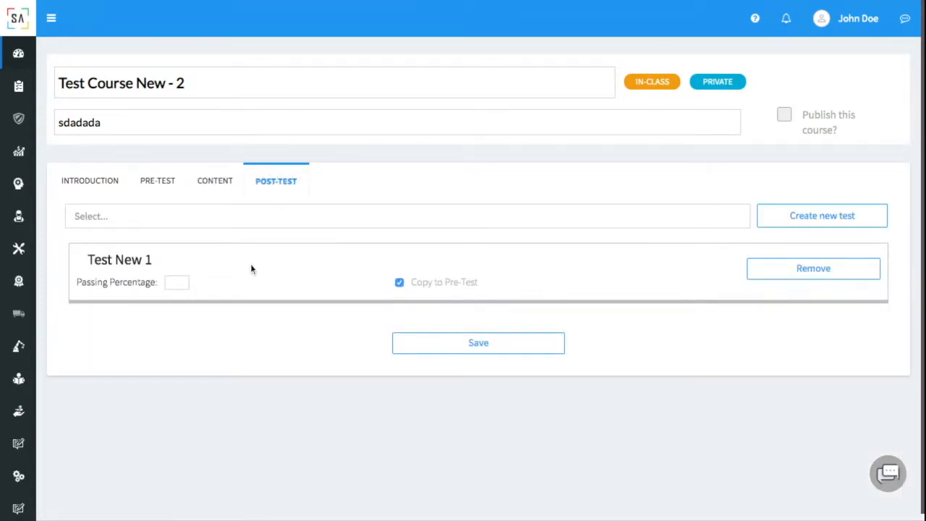
Set the post-test passing percentage to 80, mark the course published, and save it.
{"action": "left_click", "coordinate": [180, 282]}
{"action": "type", "text": "80"}
{"action": "left_click", "coordinate": [784, 116]}
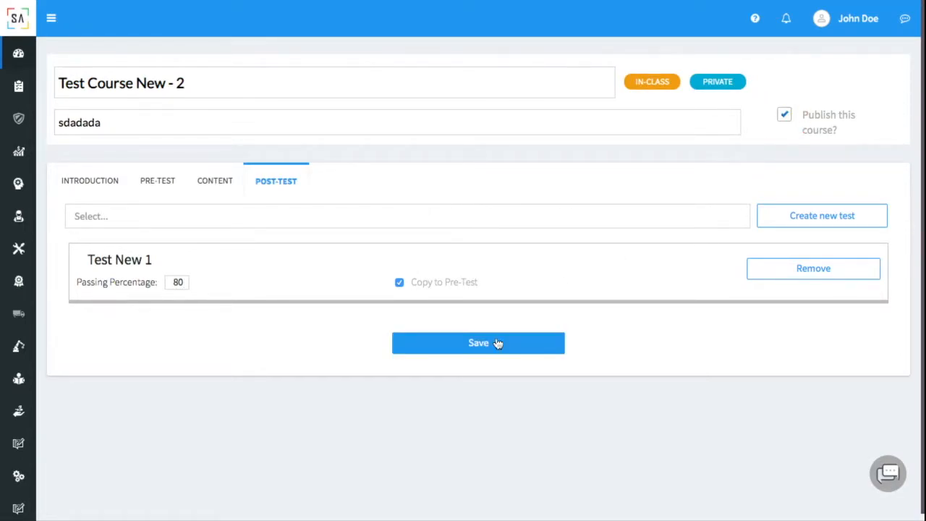
{"action": "left_click", "coordinate": [472, 351]}
{"action": "left_click", "coordinate": [471, 350]}
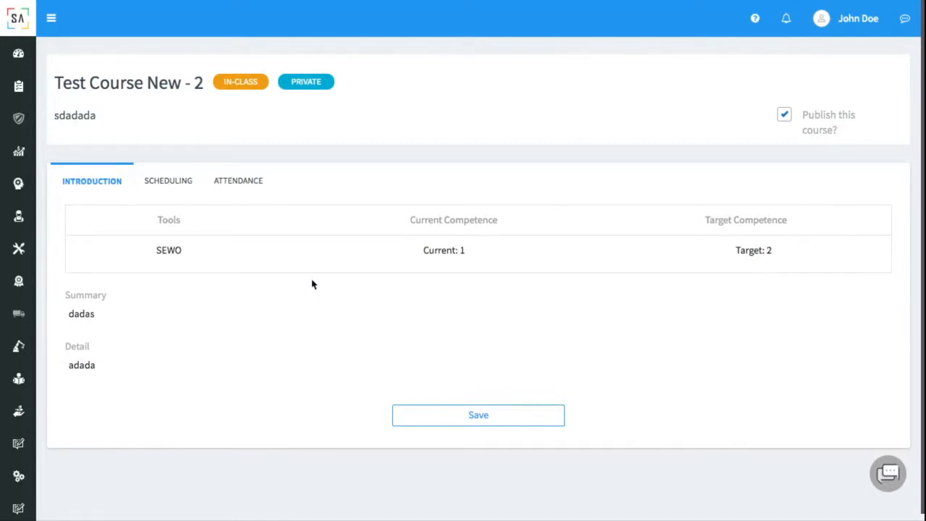
{"action": "left_click", "coordinate": [184, 187]}
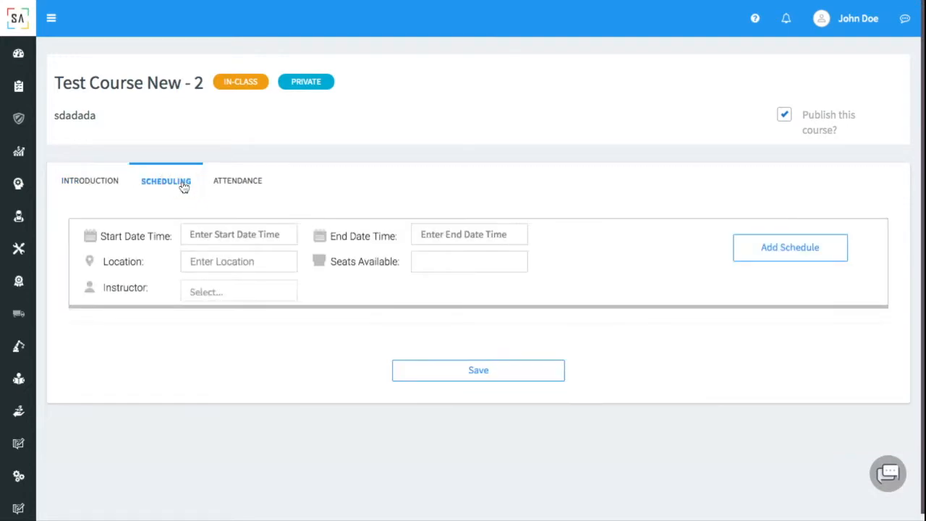
Set the session to start on April 23 (PM) and end April 23 at 4:00 PM.
{"action": "left_click", "coordinate": [201, 241]}
{"action": "left_click", "coordinate": [259, 388]}
{"action": "left_click", "coordinate": [382, 471]}
{"action": "left_click", "coordinate": [448, 308]}
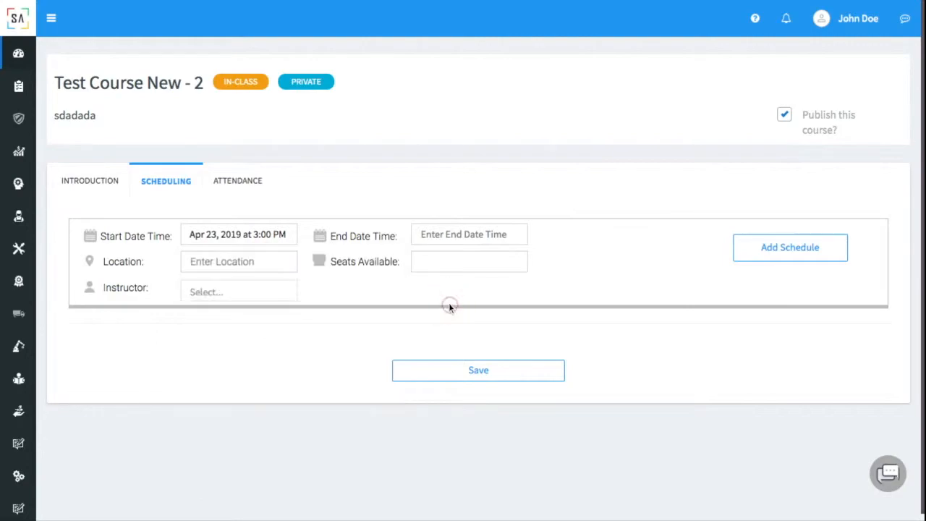
{"action": "left_click", "coordinate": [465, 230]}
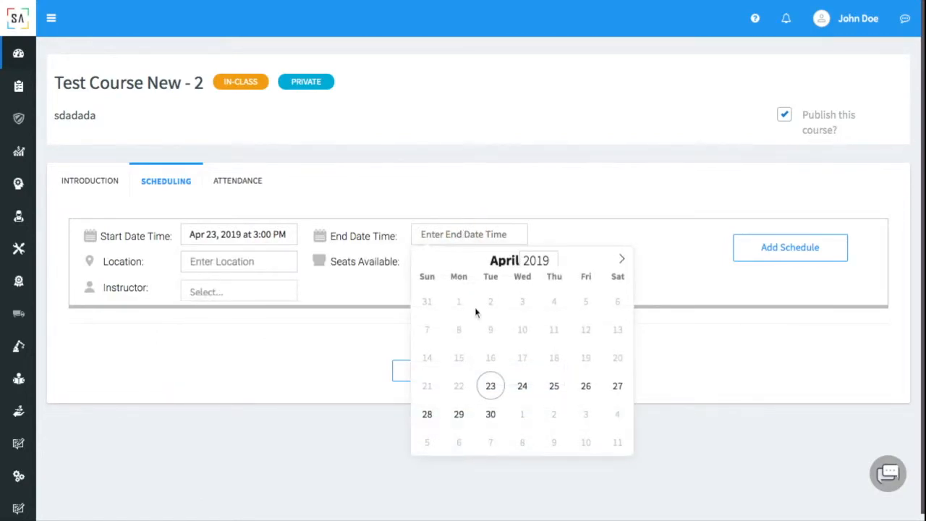
{"action": "left_click", "coordinate": [492, 388]}
{"action": "left_click", "coordinate": [693, 397]}
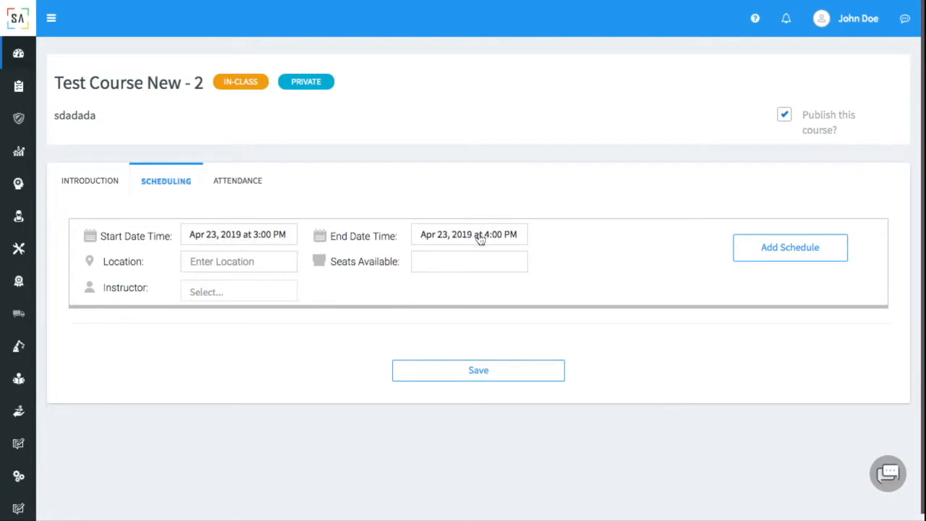
Enter location Room 1 with 10 seats, assign the instructor, and add the schedule.
{"action": "left_click", "coordinate": [243, 259]}
{"action": "type", "text": "Room 1"}
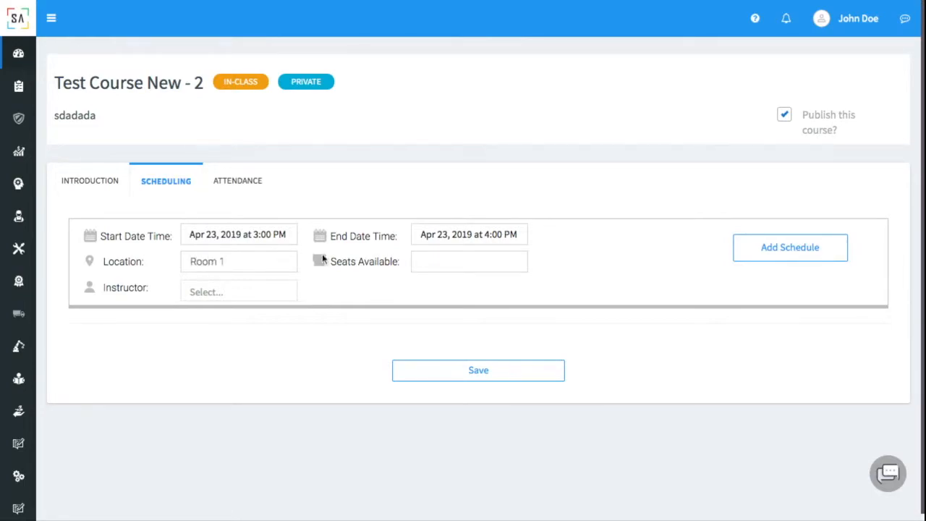
{"action": "left_click", "coordinate": [446, 264]}
{"action": "type", "text": "10"}
{"action": "left_click", "coordinate": [263, 294]}
{"action": "type", "text": "john"}
{"action": "key", "text": "Return"}
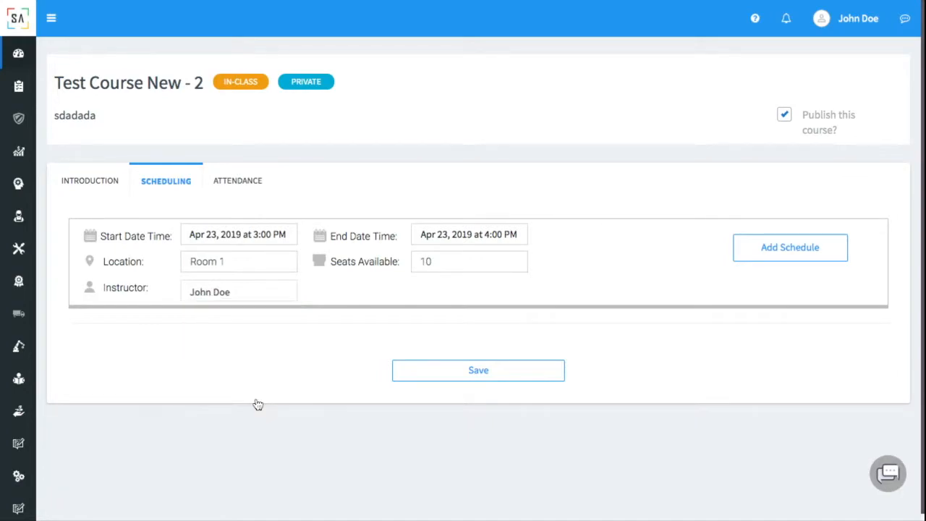
{"action": "left_click", "coordinate": [756, 259]}
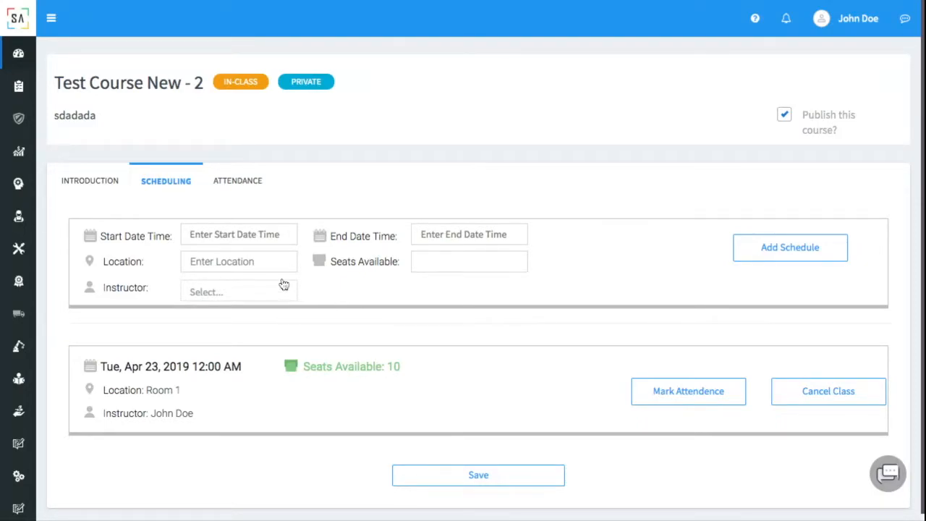
{"action": "scroll", "coordinate": [451, 353], "scroll_direction": "down", "scroll_amount": 1}
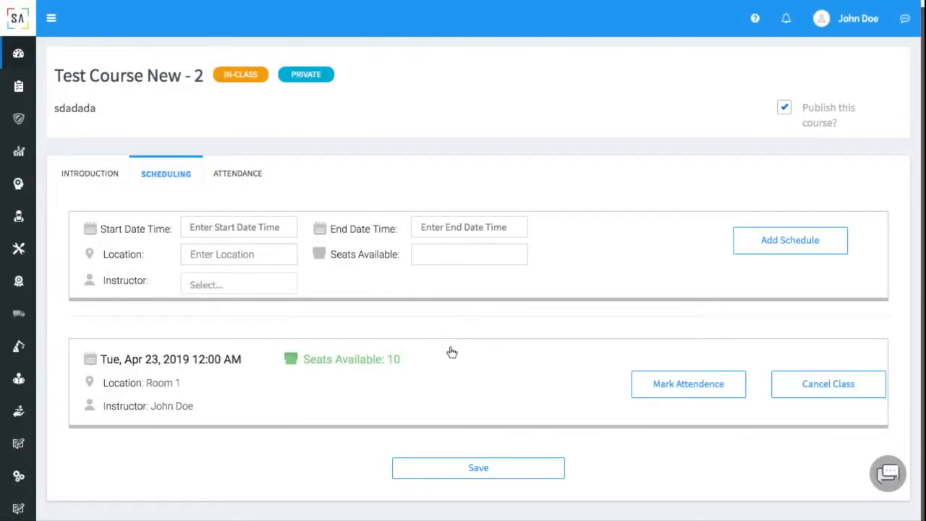
Sign out of the admin account and, as the operator, open People Development > Training Builder > All Courses.
{"action": "left_click", "coordinate": [837, 26]}
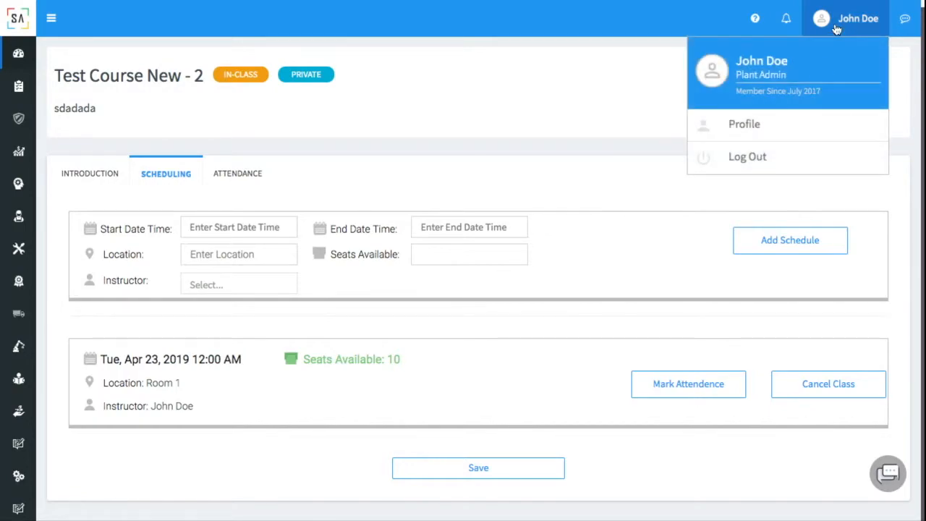
{"action": "left_click", "coordinate": [747, 165]}
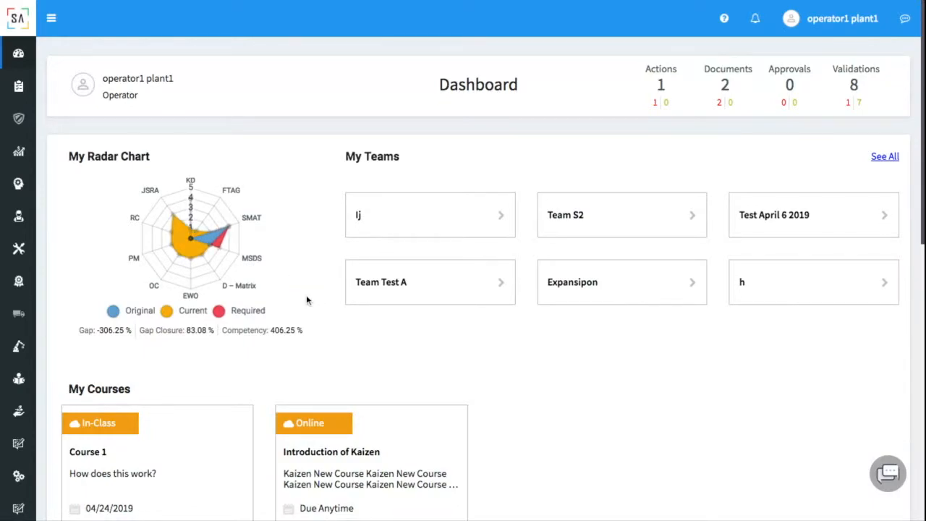
{"action": "scroll", "coordinate": [306, 300], "scroll_direction": "down", "scroll_amount": 2}
{"action": "mouse_move", "coordinate": [29, 195]}
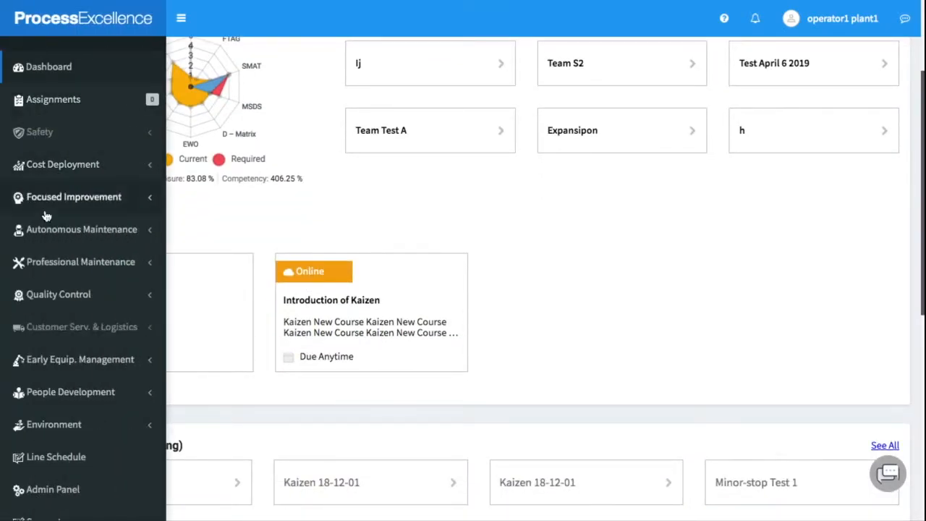
{"action": "left_click", "coordinate": [88, 397]}
{"action": "left_click", "coordinate": [87, 441]}
{"action": "scroll", "coordinate": [83, 412], "scroll_direction": "down", "scroll_amount": 2}
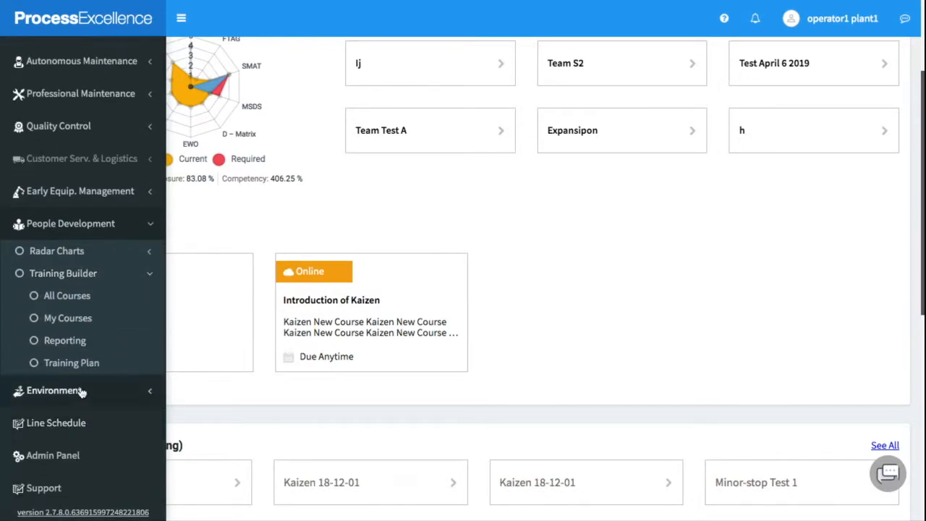
{"action": "left_click", "coordinate": [78, 299]}
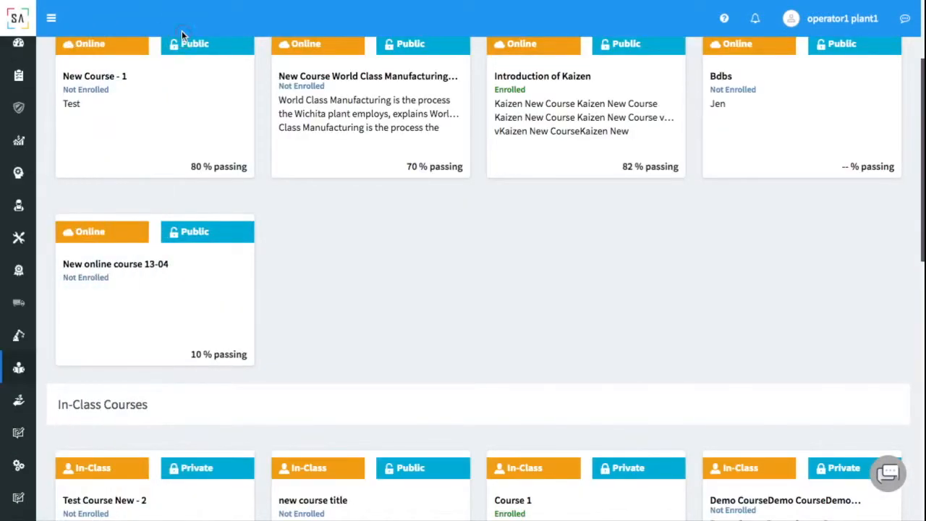
Open Test Course New - 2 and request a place in its 23 April session.
{"action": "scroll", "coordinate": [209, 135], "scroll_direction": "up", "scroll_amount": 2}
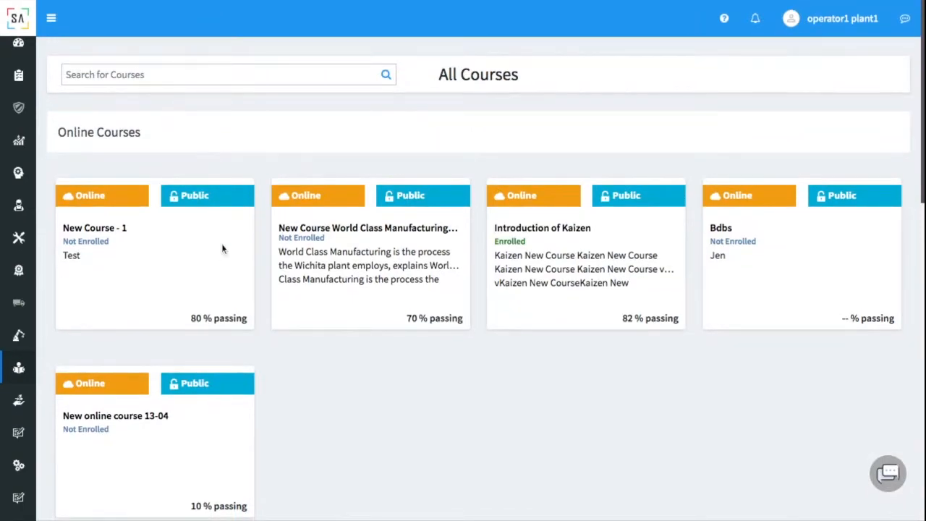
{"action": "scroll", "coordinate": [221, 243], "scroll_direction": "down", "scroll_amount": 5}
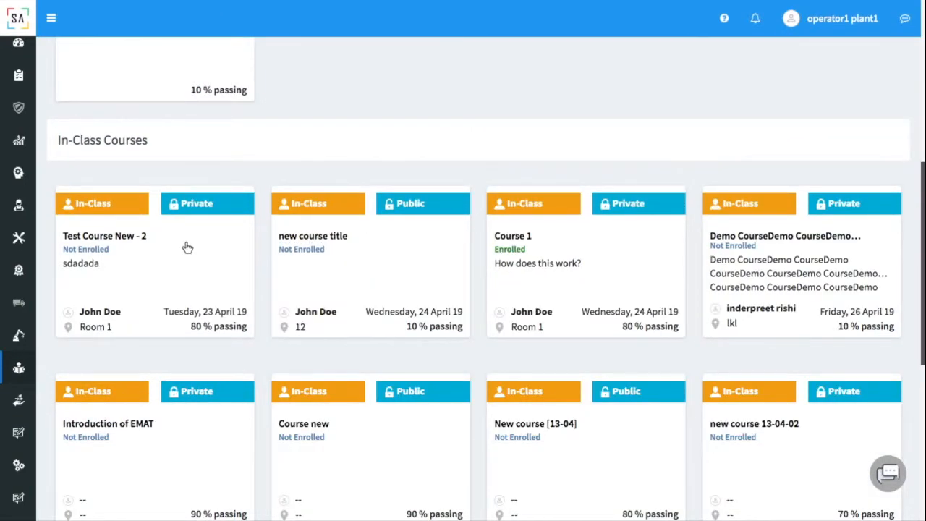
{"action": "left_click", "coordinate": [187, 248]}
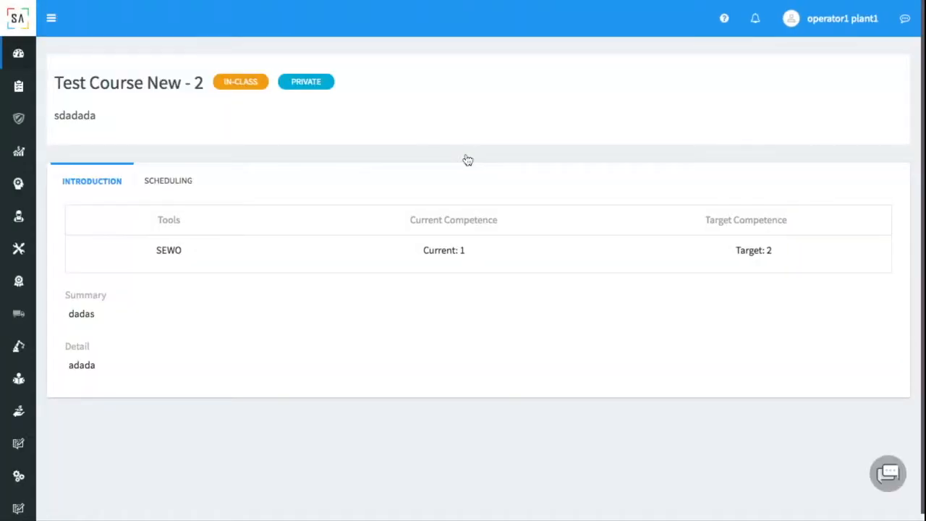
{"action": "left_click", "coordinate": [179, 192]}
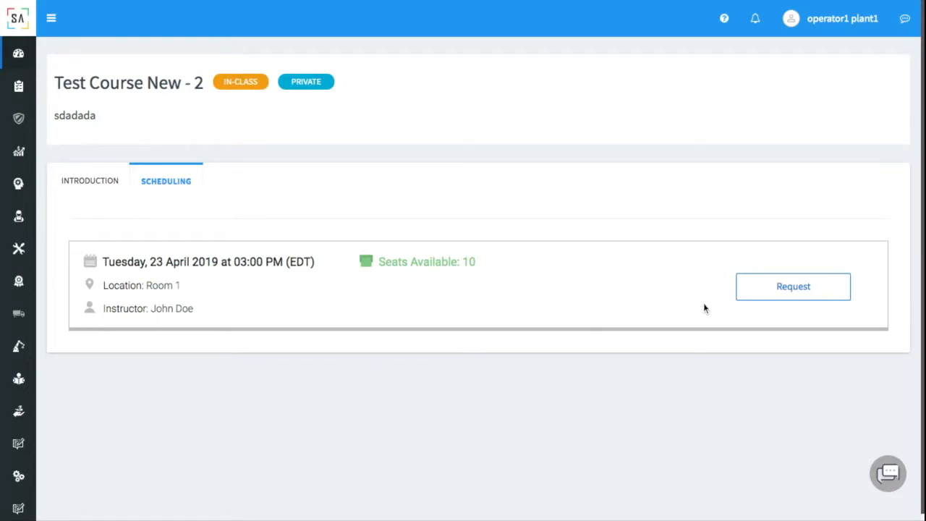
{"action": "left_click", "coordinate": [788, 294]}
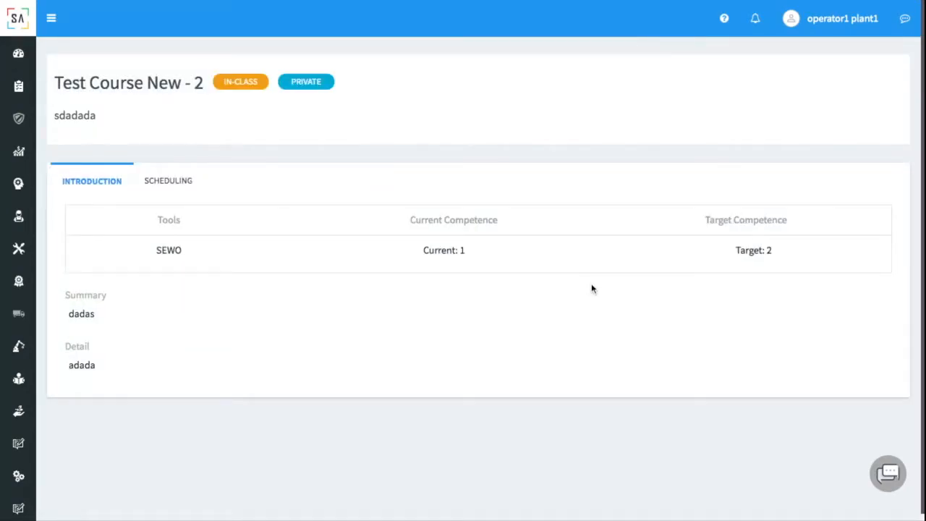
{"action": "left_click", "coordinate": [174, 182]}
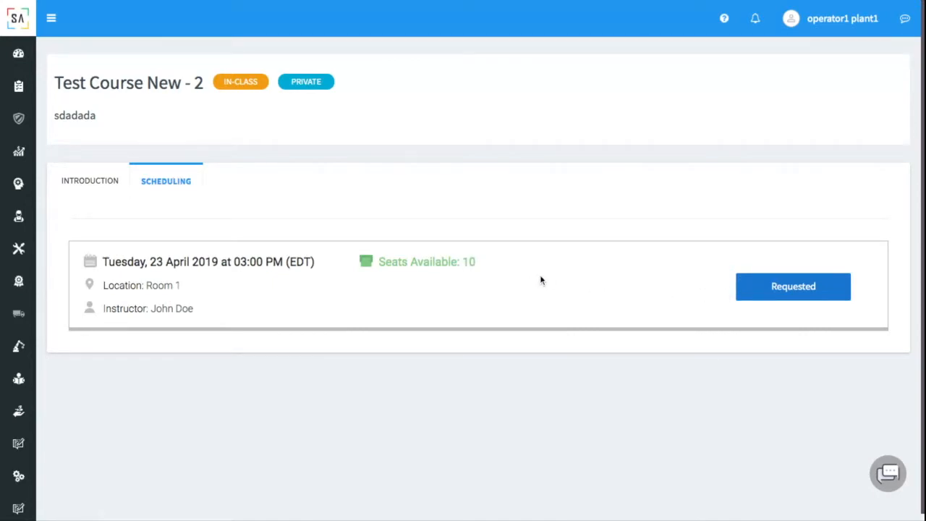
{"action": "left_click", "coordinate": [89, 181]}
{"action": "left_click", "coordinate": [833, 18]}
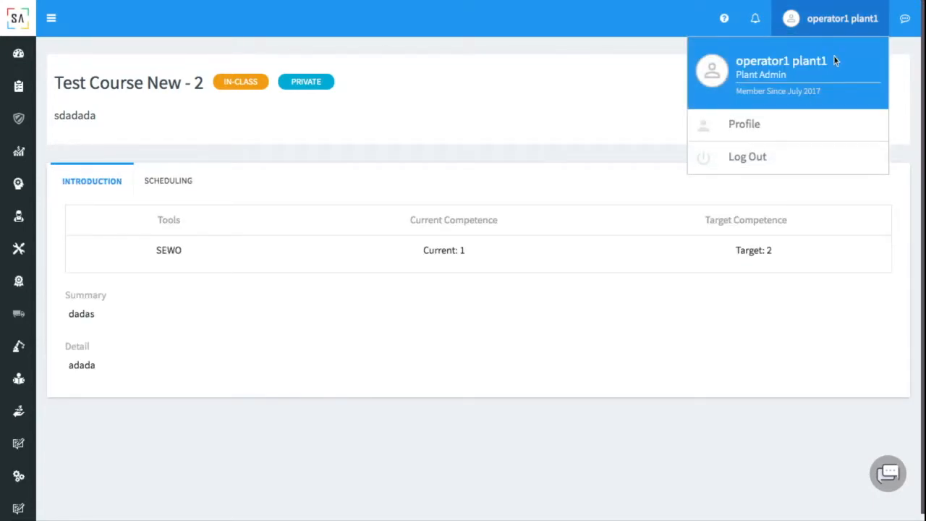
Sign out of the operator account and log back in with the manager's e-mail.
{"action": "left_click", "coordinate": [760, 157]}
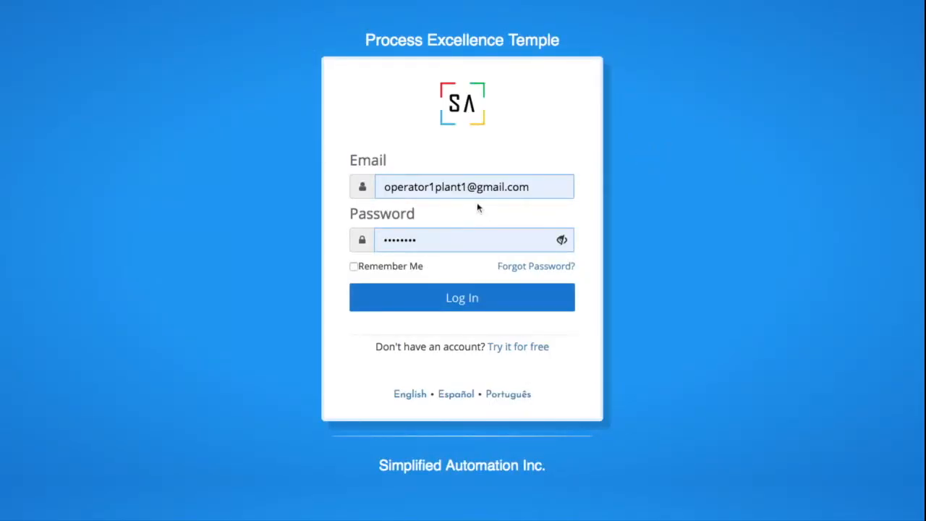
{"action": "left_click", "coordinate": [468, 189]}
{"action": "left_click", "coordinate": [468, 200]}
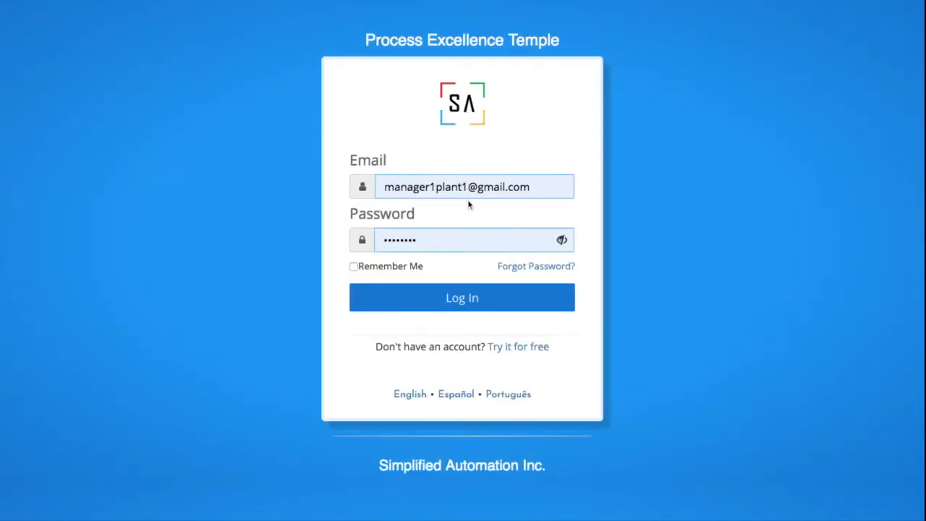
{"action": "left_click", "coordinate": [459, 302]}
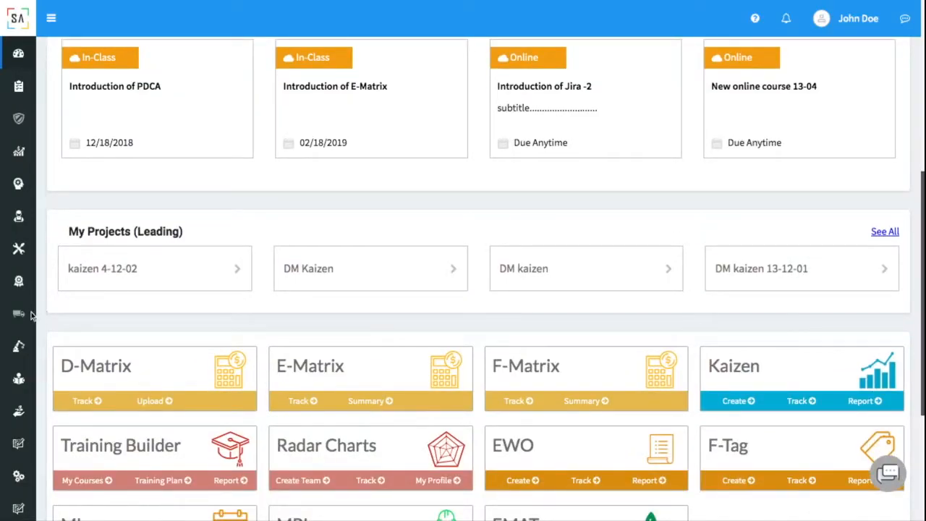
Open Test Course New - 2 from People Development > Training Builder > All Courses.
{"action": "mouse_move", "coordinate": [24, 312]}
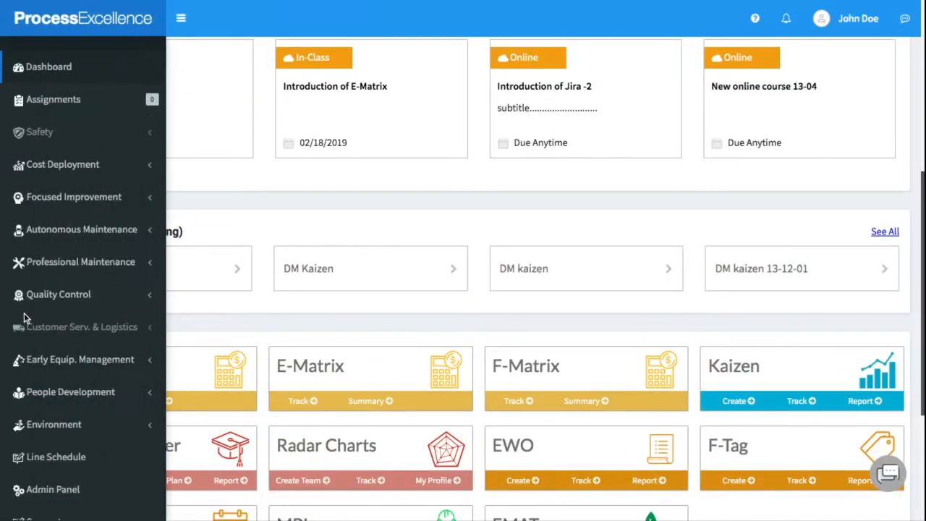
{"action": "left_click", "coordinate": [73, 392]}
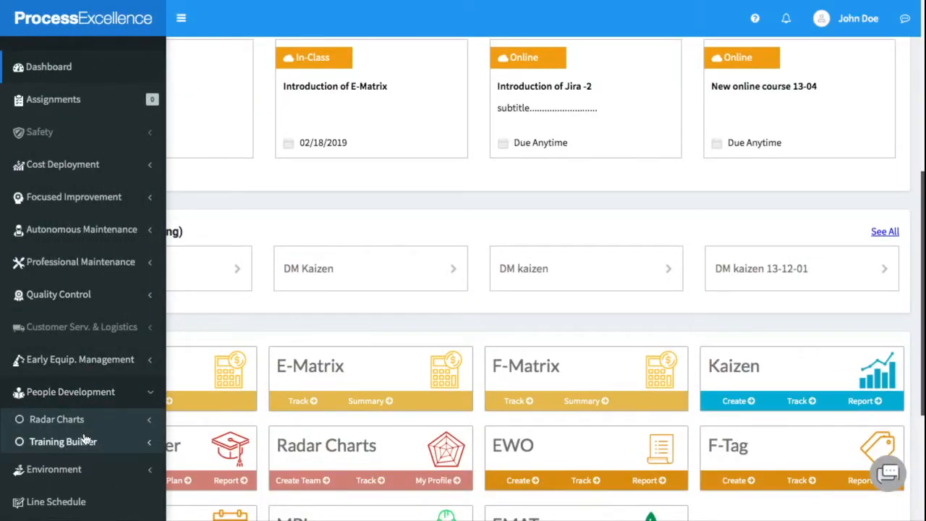
{"action": "left_click", "coordinate": [86, 440]}
{"action": "left_click", "coordinate": [81, 464]}
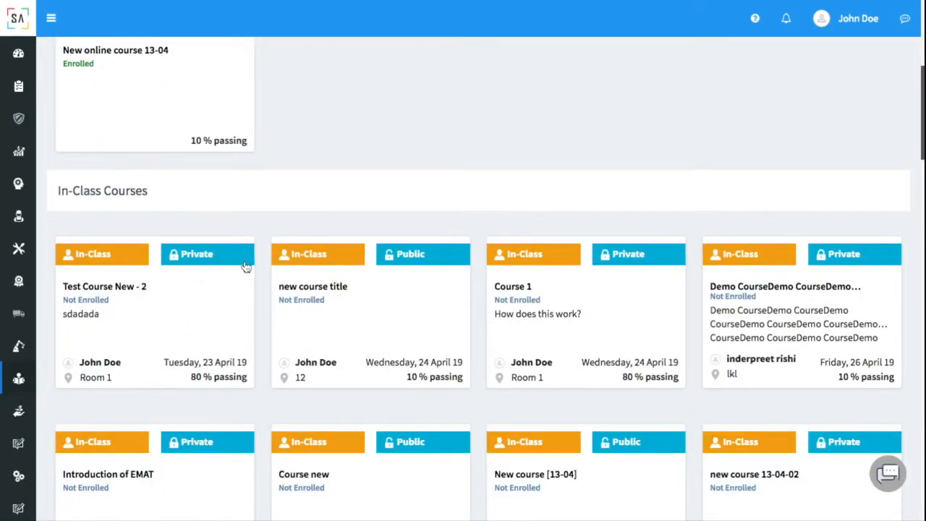
{"action": "left_click", "coordinate": [246, 267]}
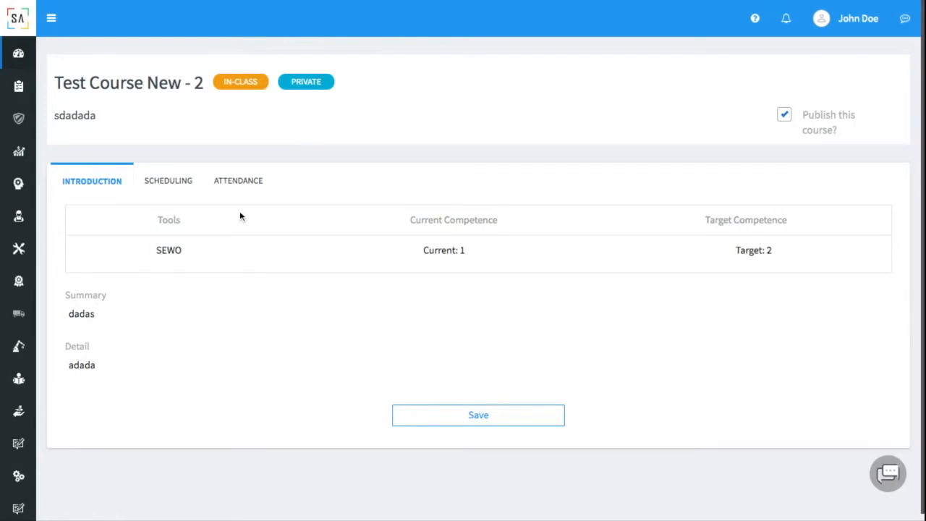
In Attendance, pick the 23 April 2019 session, accept the operator's request, and save.
{"action": "left_click", "coordinate": [230, 185]}
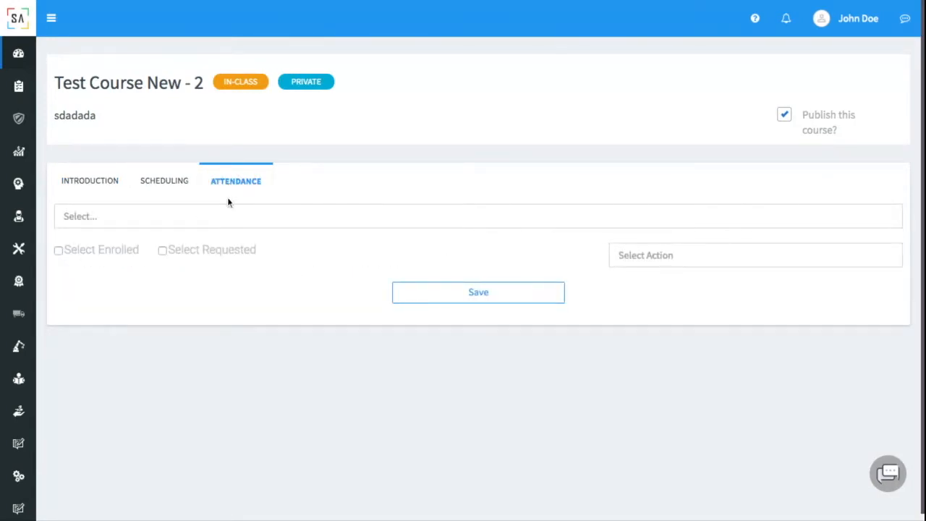
{"action": "left_click", "coordinate": [244, 217]}
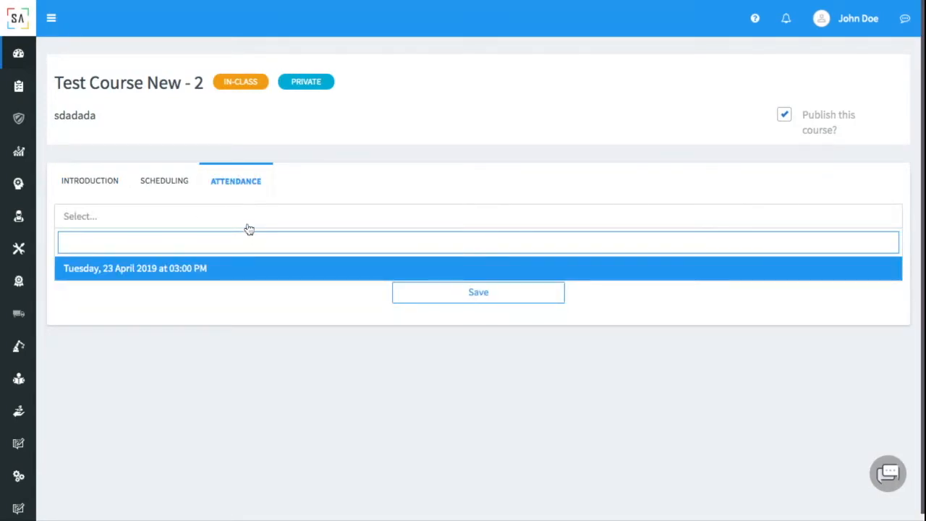
{"action": "left_click", "coordinate": [232, 268]}
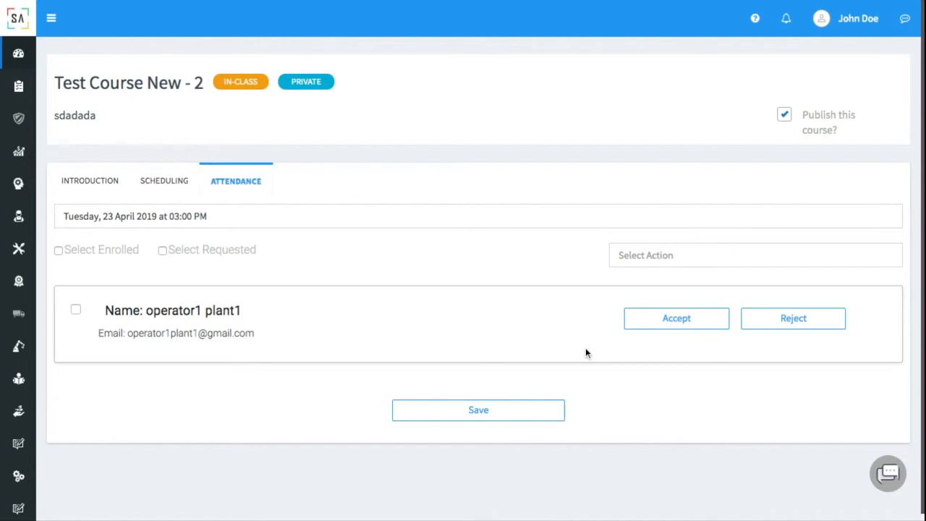
{"action": "left_click", "coordinate": [667, 327]}
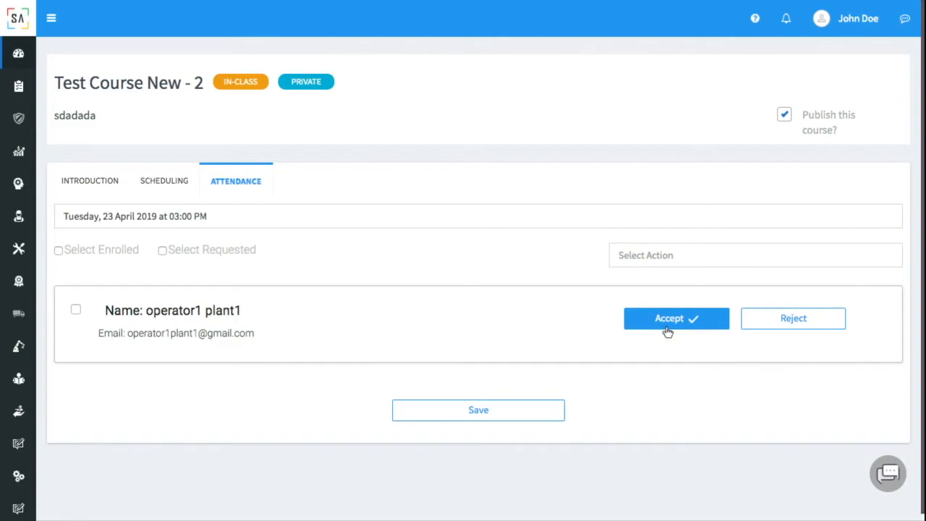
{"action": "left_click", "coordinate": [418, 409]}
{"action": "left_click", "coordinate": [465, 355]}
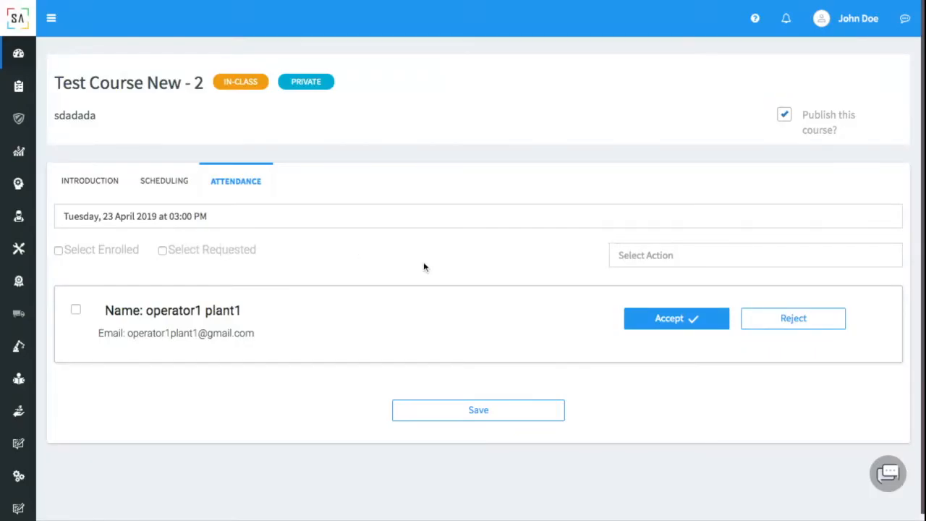